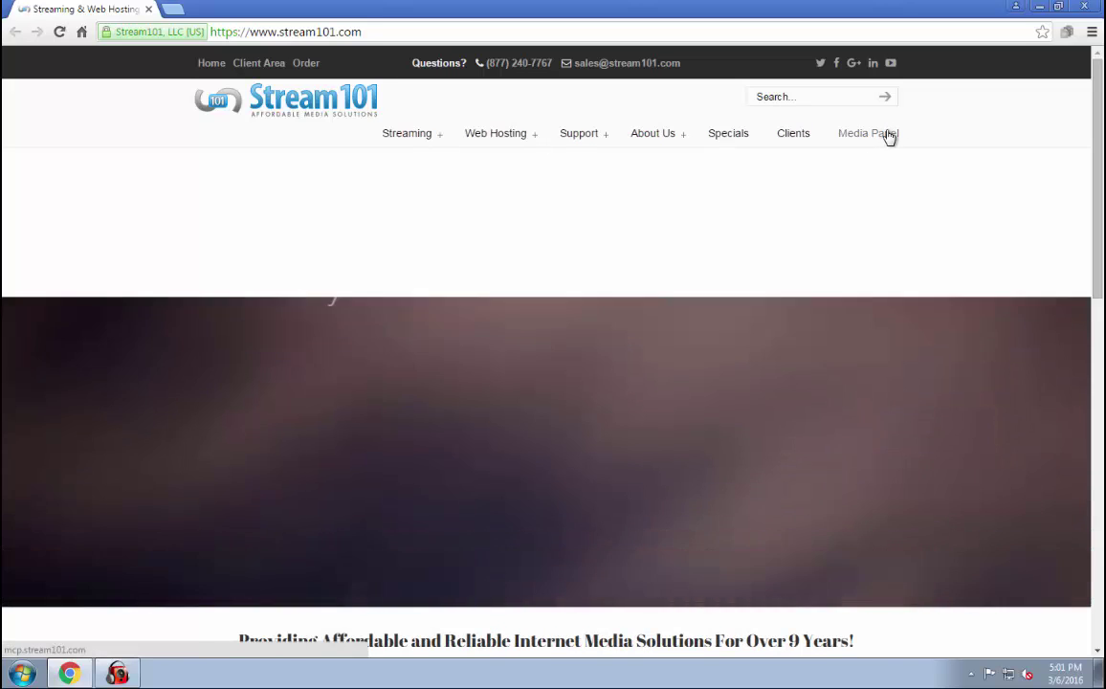
Log in to the Stream101 Media Control Panel with the station account's username and password.
left_click(888, 135)
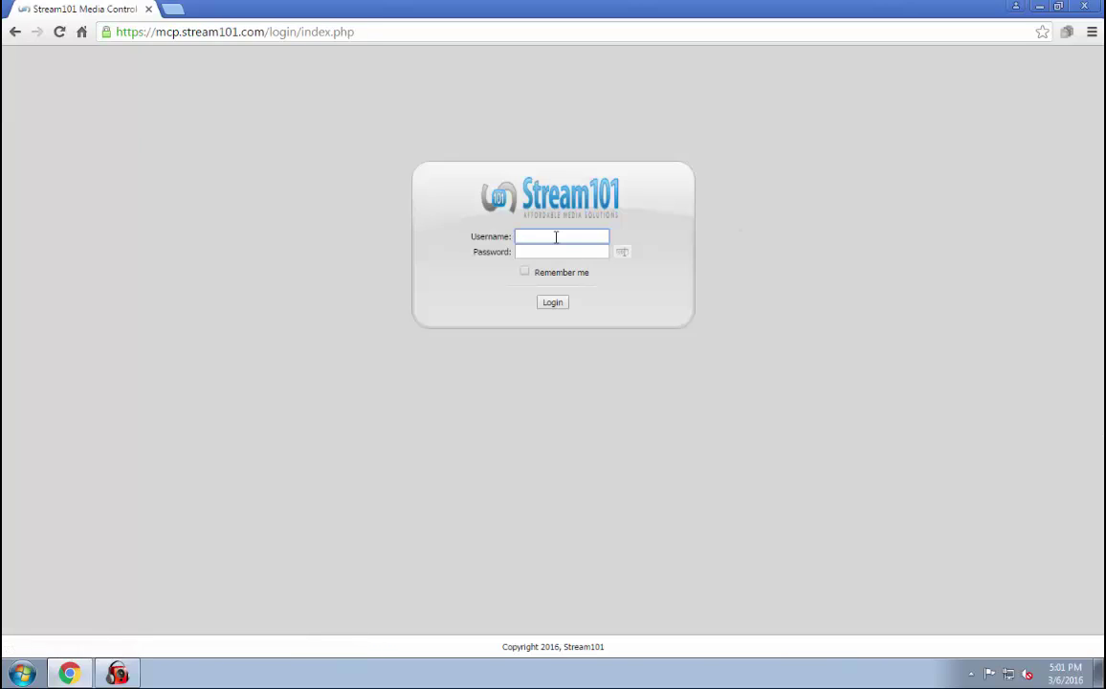
type("t")
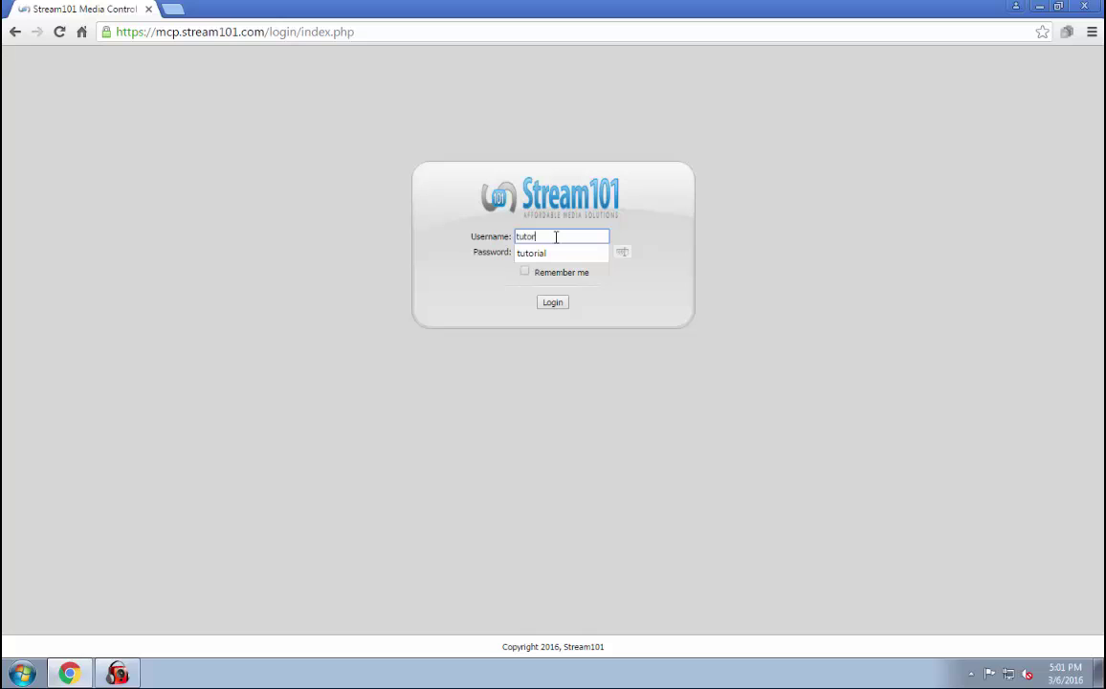
type("utor")
key("Down")
key("Tab")
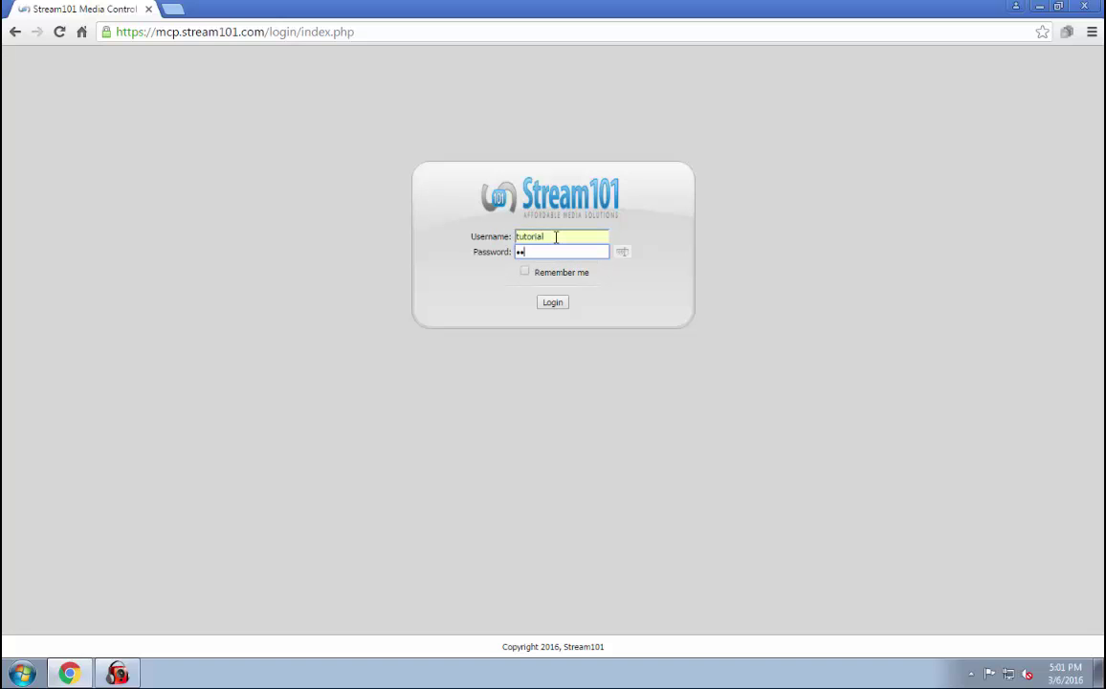
type("tutorial")
key("Return")
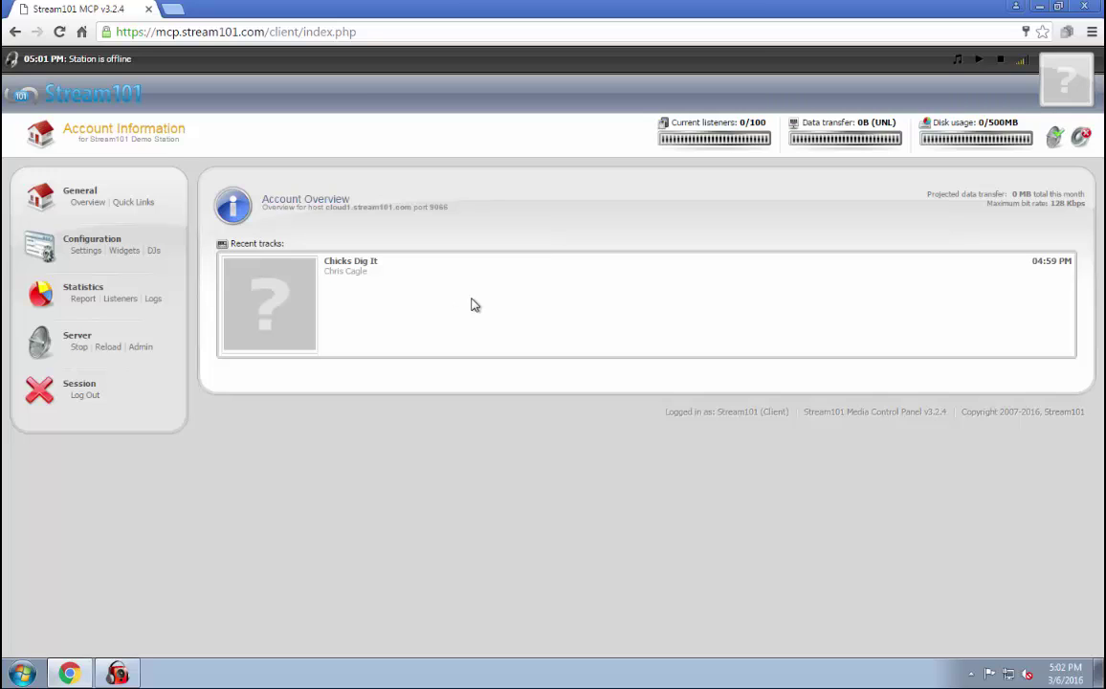
Show Quick Links and scroll to the ShoutCast live source details on port 9066.
left_click(132, 204)
scroll(698, 300, "down", 3)
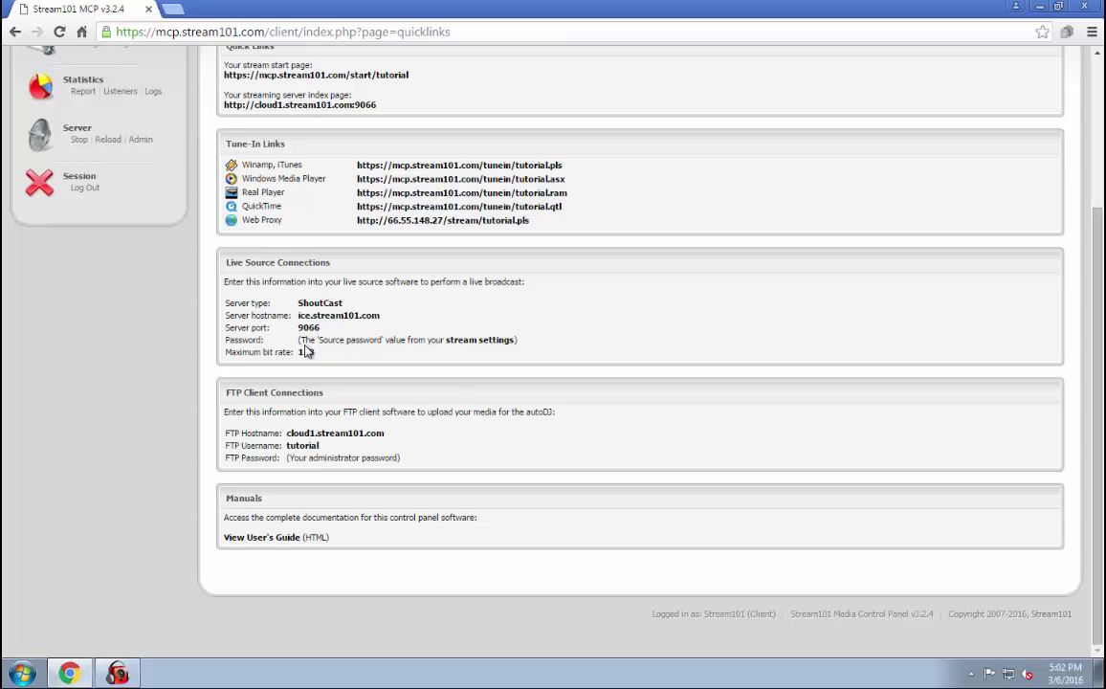
Select the source password in stream settings, then stop the streaming server.
left_click(473, 347)
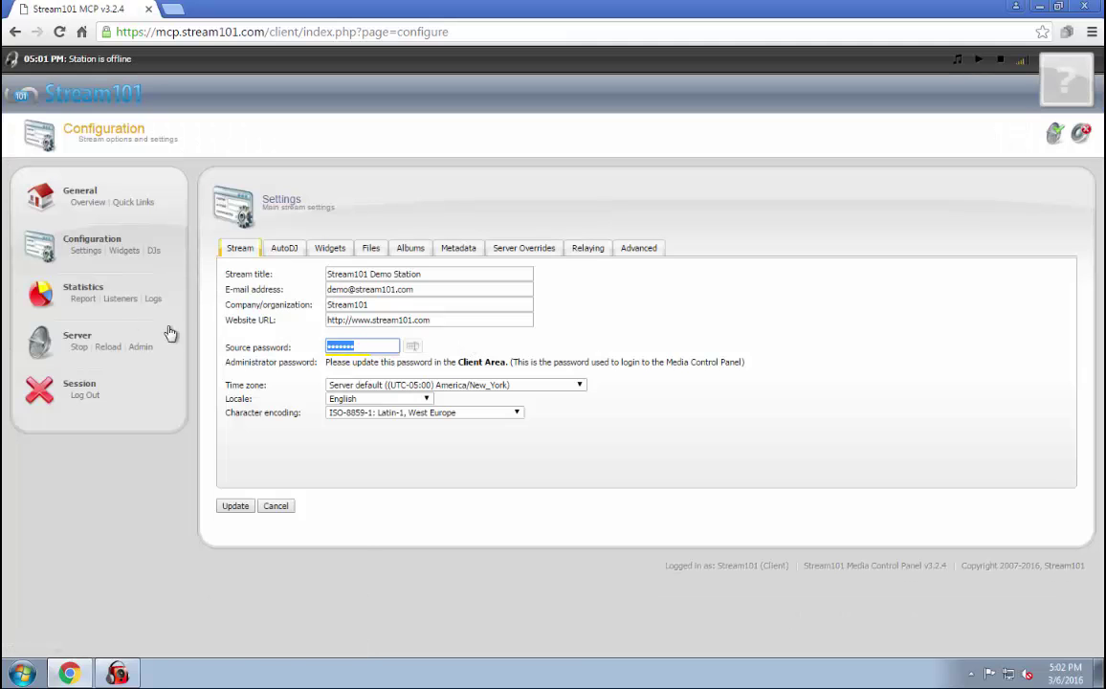
key("ctrl+a")
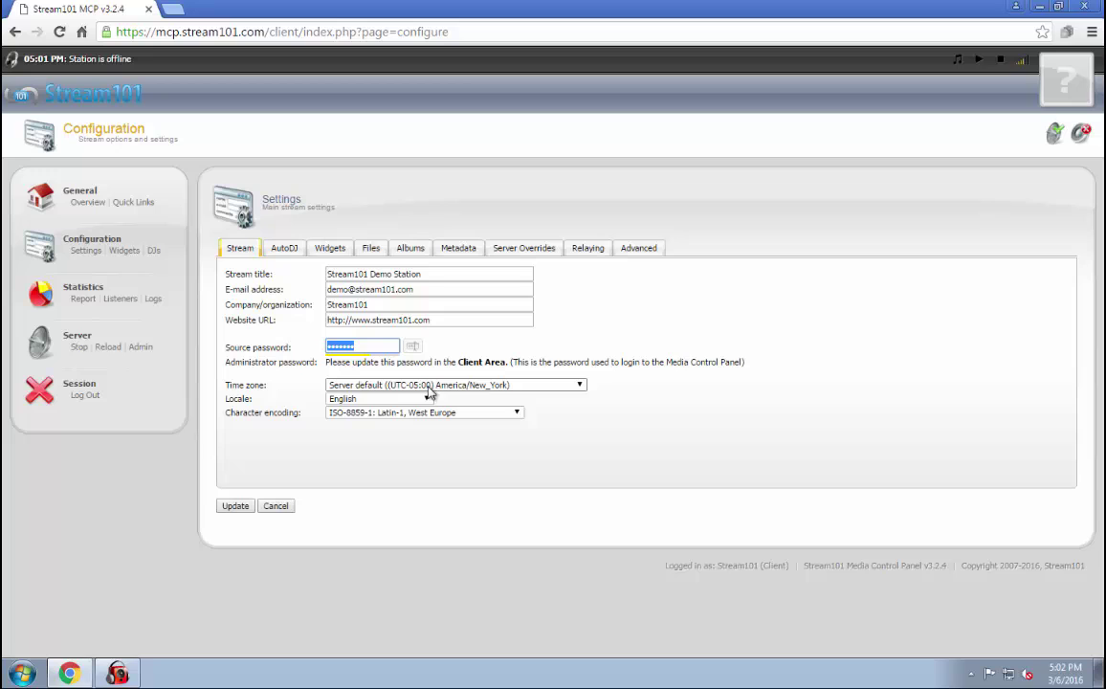
left_click(80, 347)
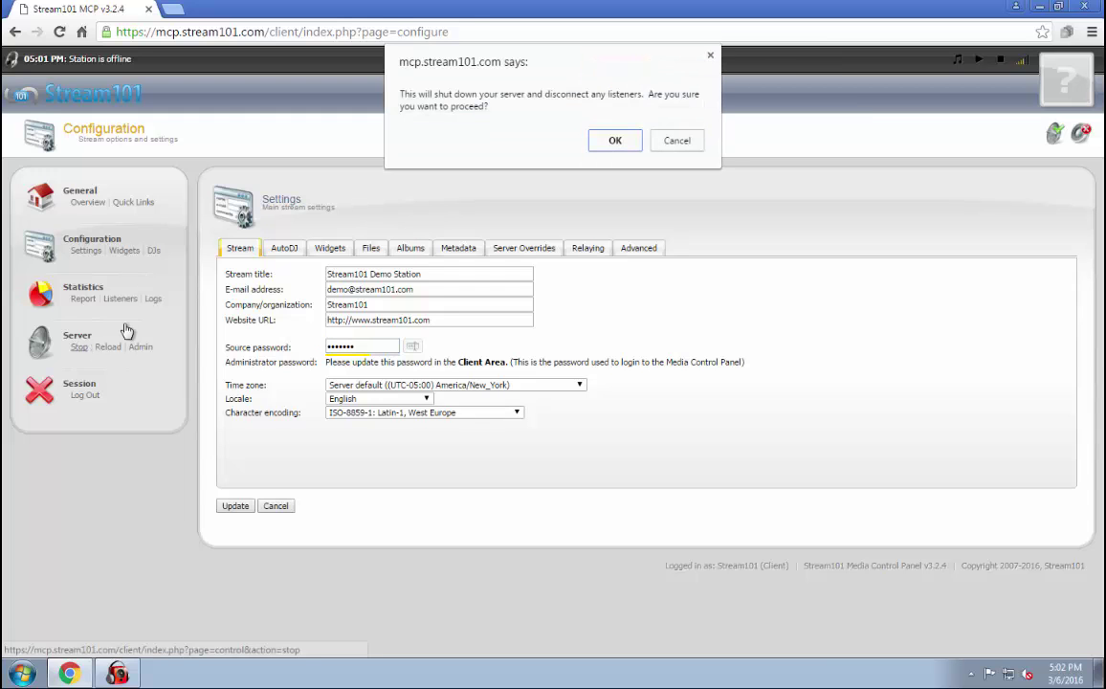
left_click(619, 141)
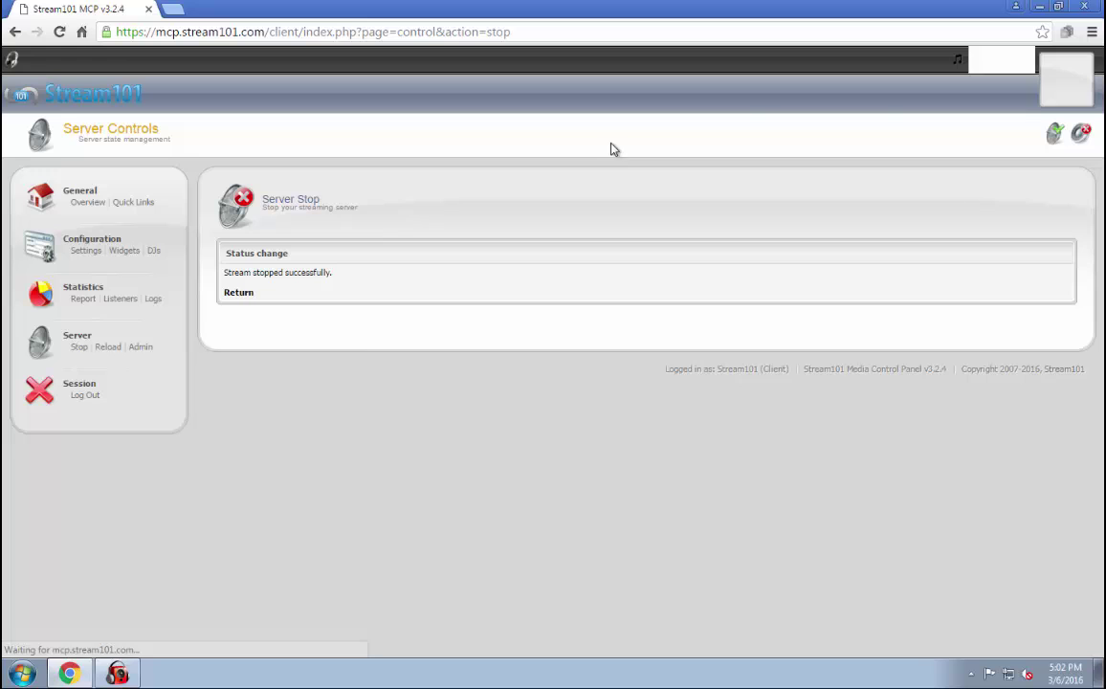
Start the streaming server again and return to the Quick Links live source details.
left_click(241, 294)
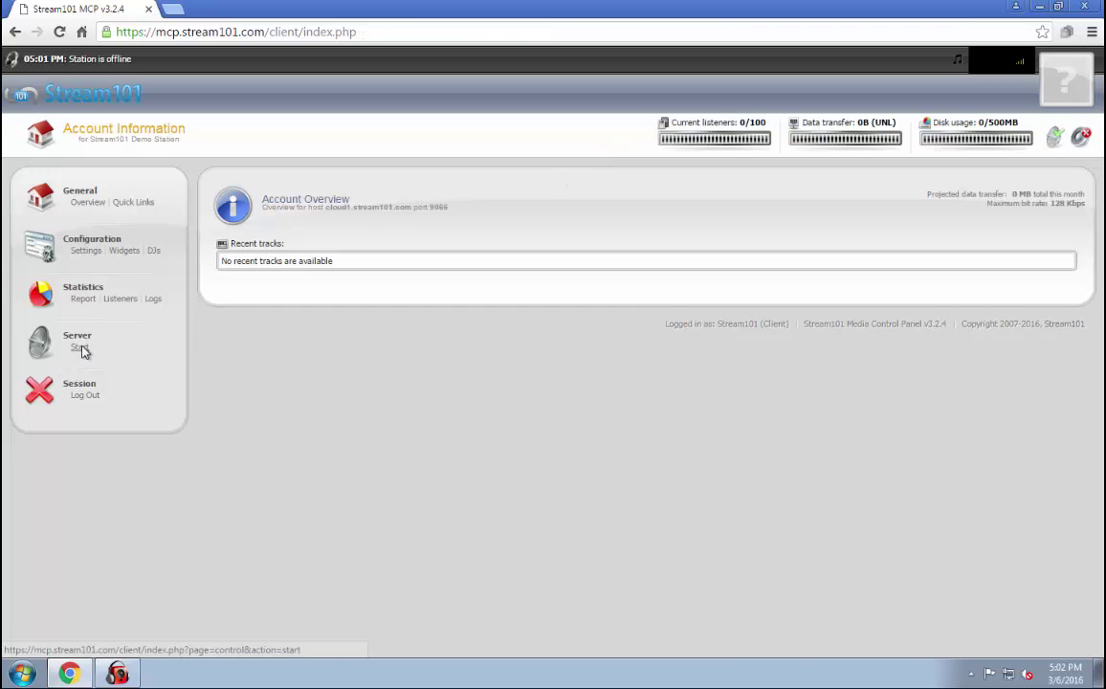
left_click(80, 349)
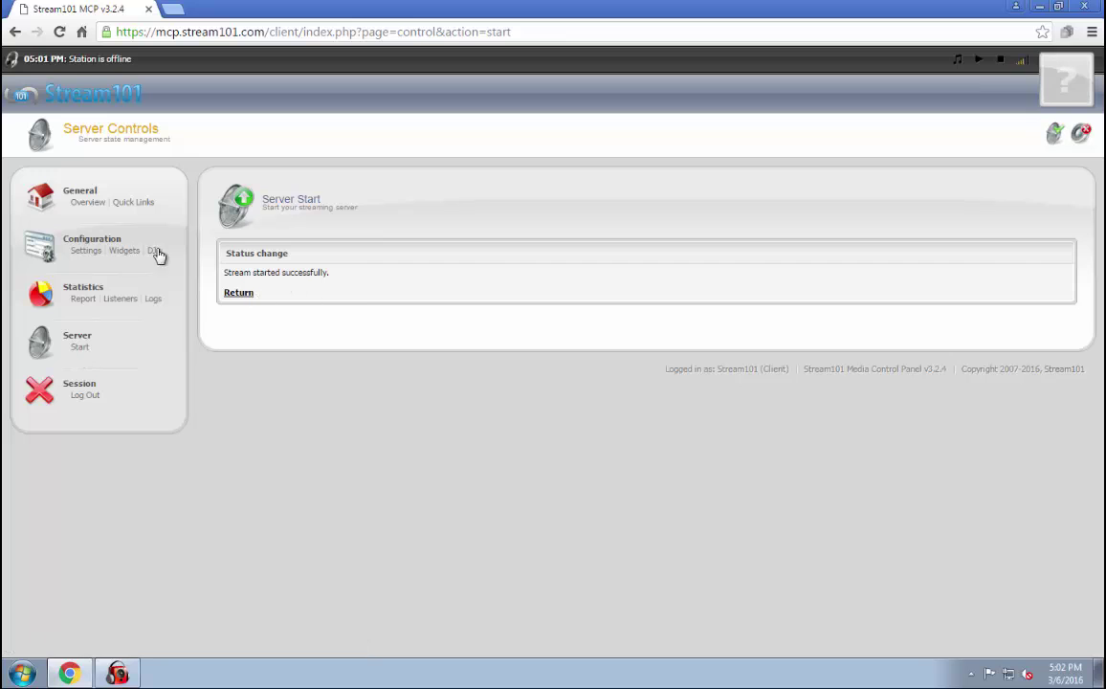
left_click(132, 203)
scroll(450, 340, "down", 3)
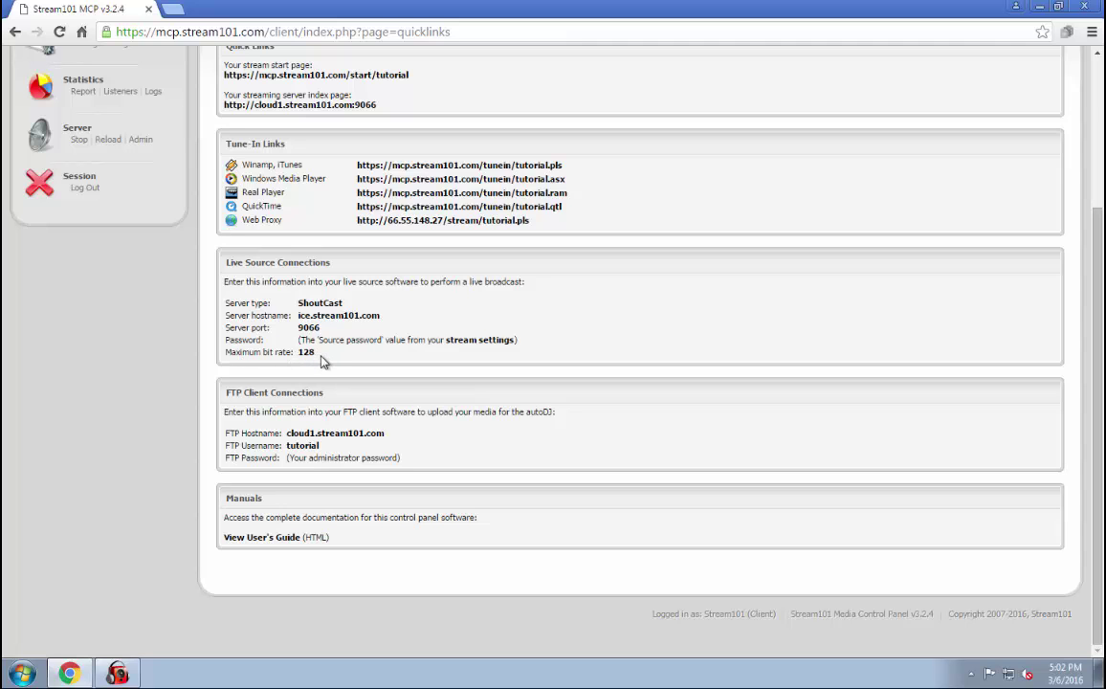
Bring up RadioBOSS Options at the Broadcast Metadata settings.
left_click(118, 673)
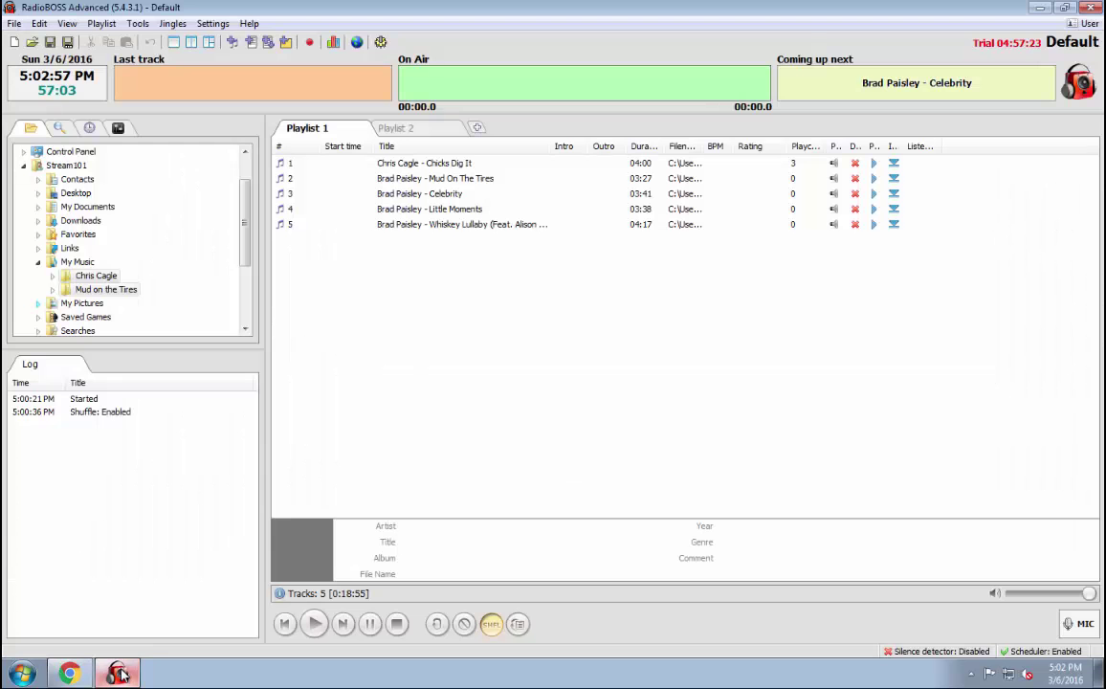
left_click(213, 24)
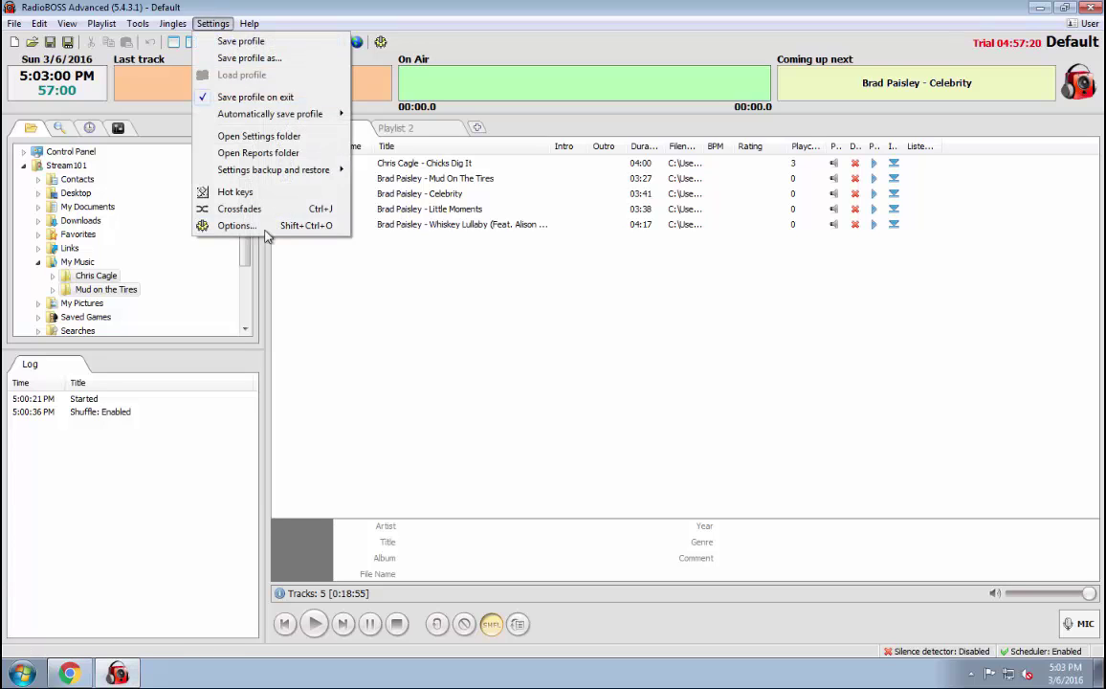
left_click(251, 225)
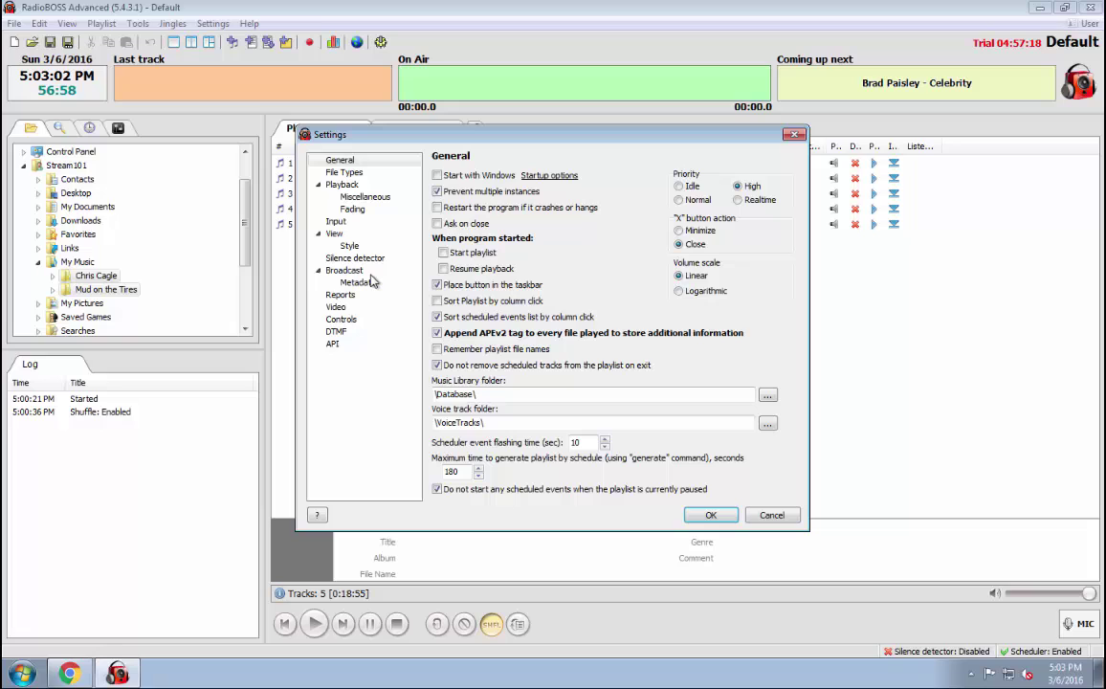
left_click(369, 284)
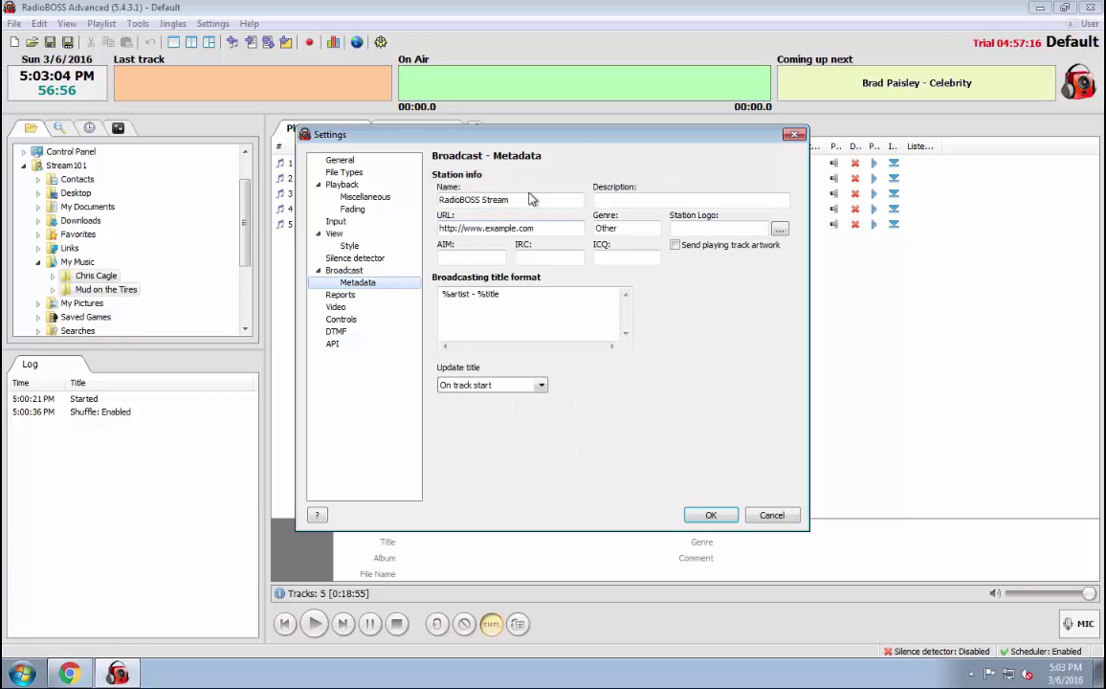
left_click_drag(530, 201, 438, 201)
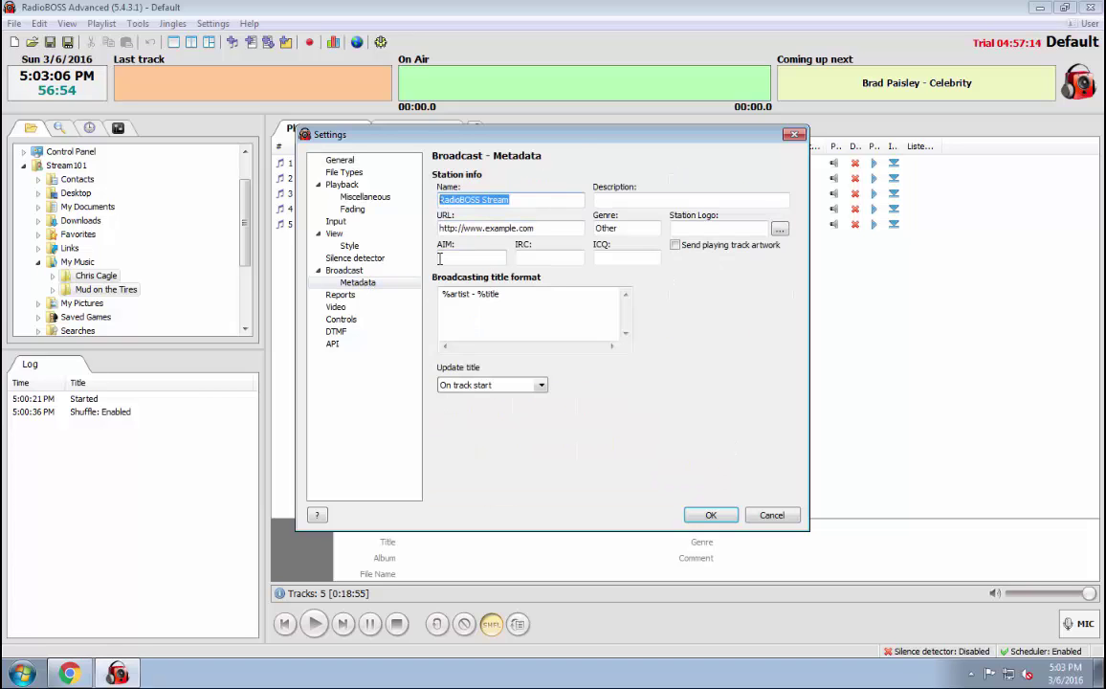
type("Stream101 Demo Station")
key("Tab")
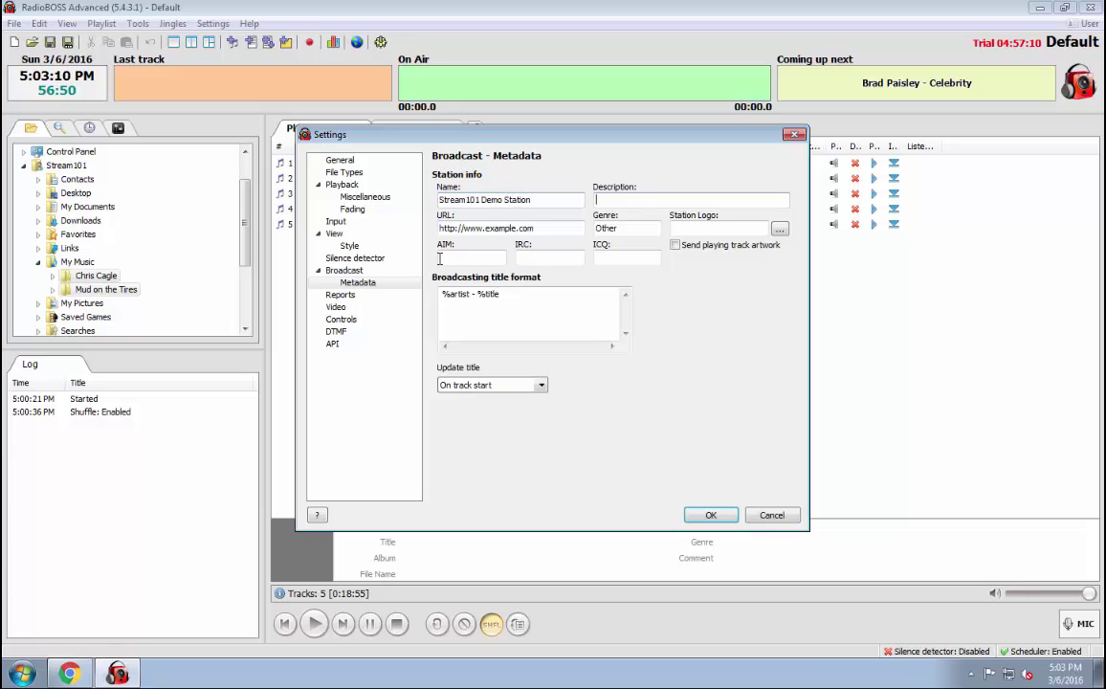
type("Test")
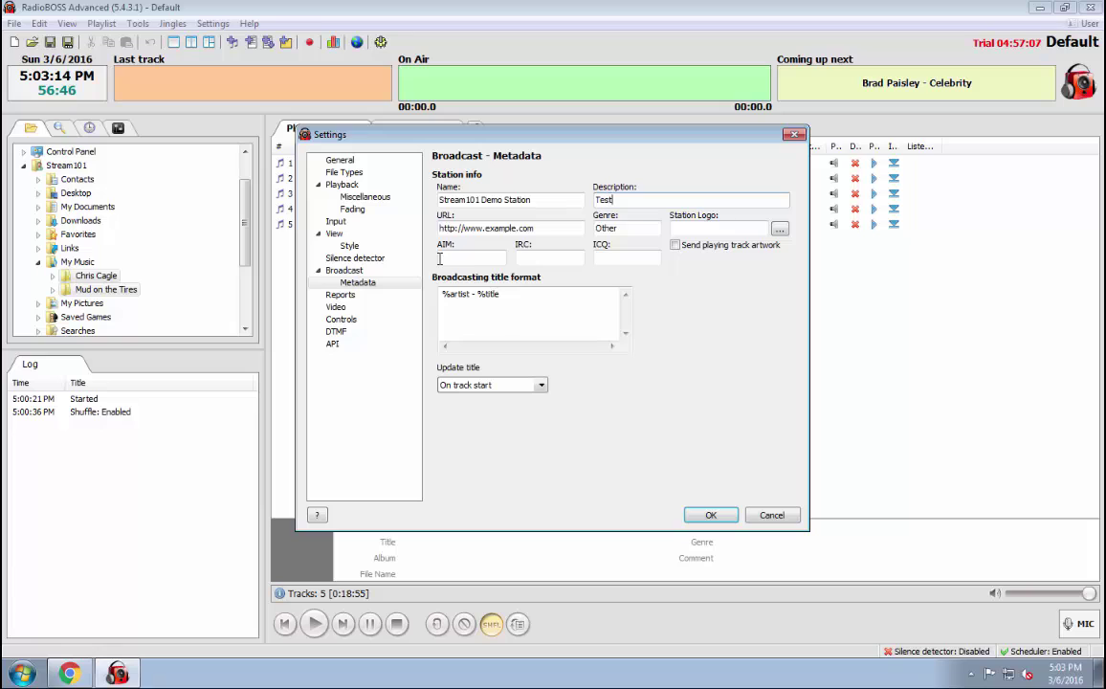
key("Tab")
type("htt")
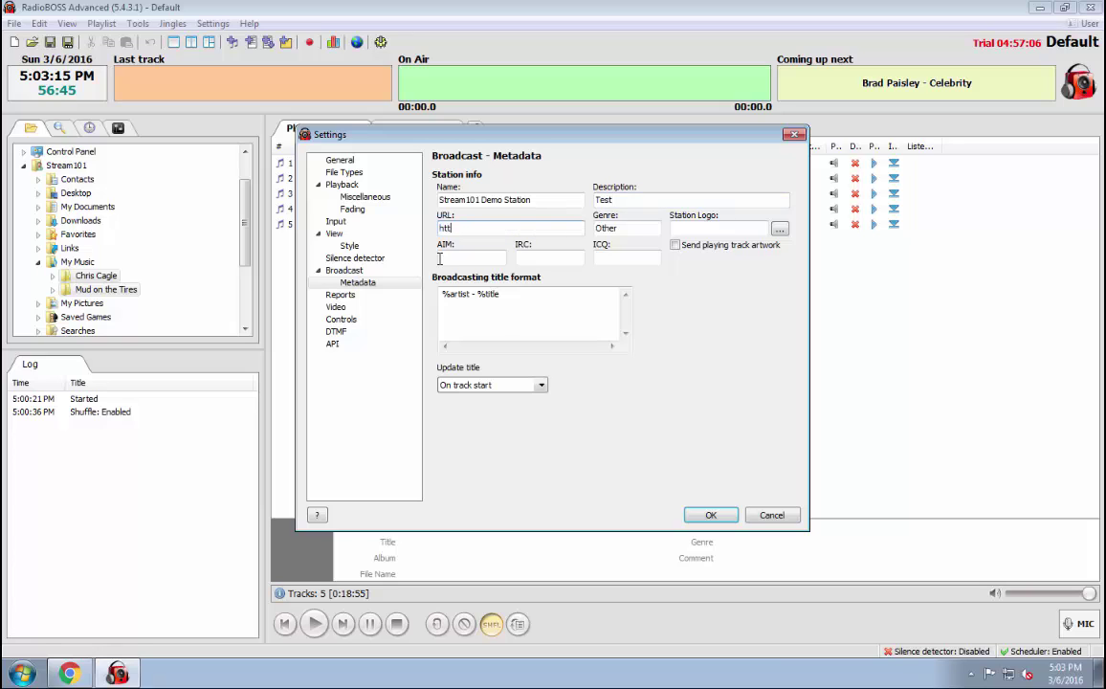
type("p://www.stream101.com")
key("Tab")
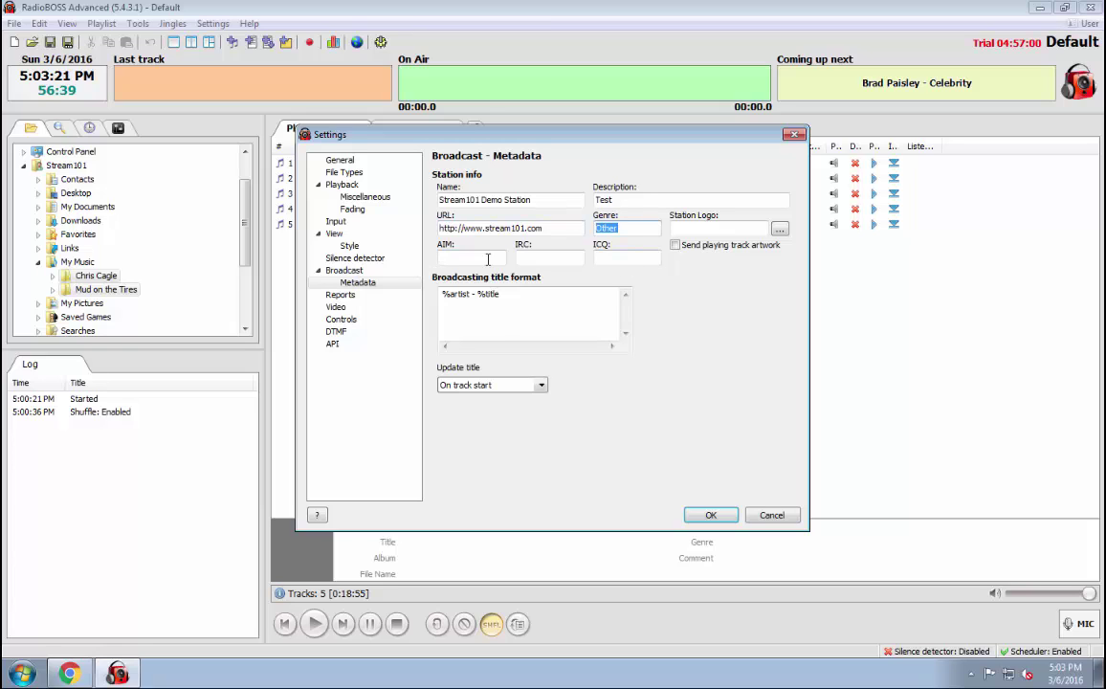
Add a new broadcast encoder and pick SHOUTcast v1 as the server type in the connection wizard.
left_click(370, 273)
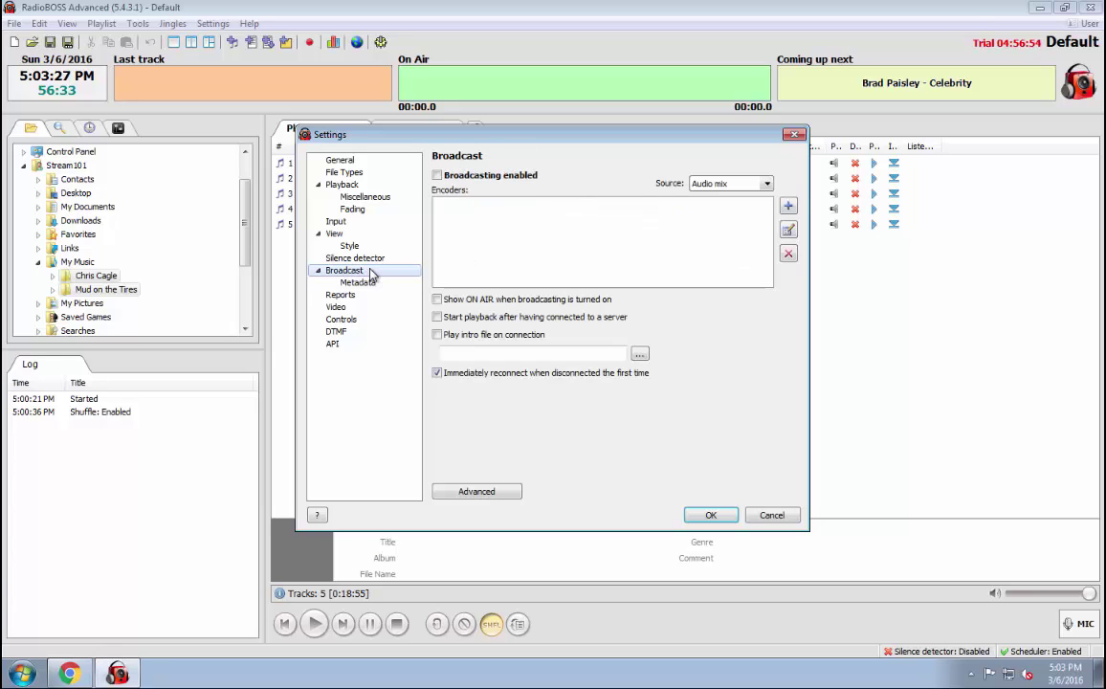
left_click(790, 208)
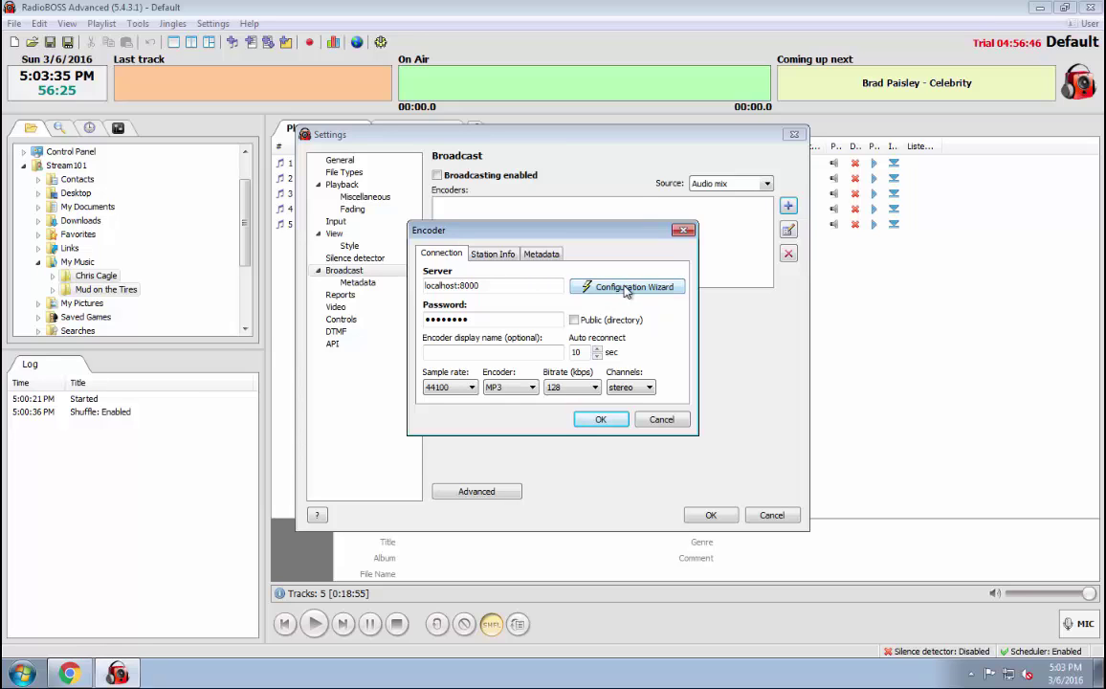
left_click(627, 289)
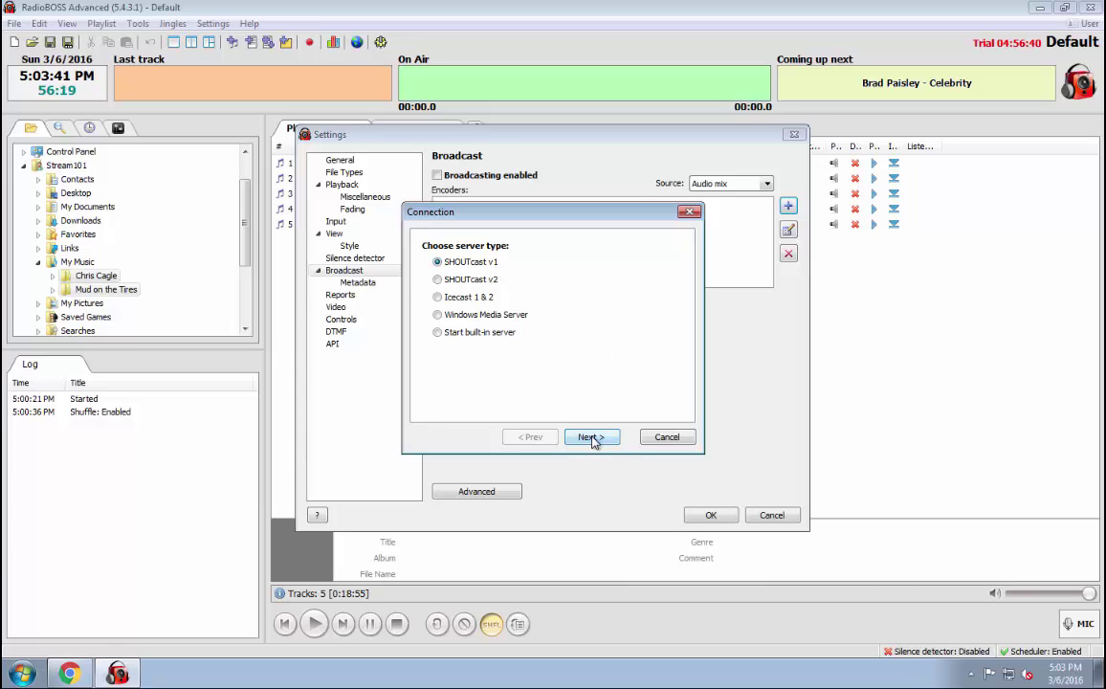
left_click(457, 301)
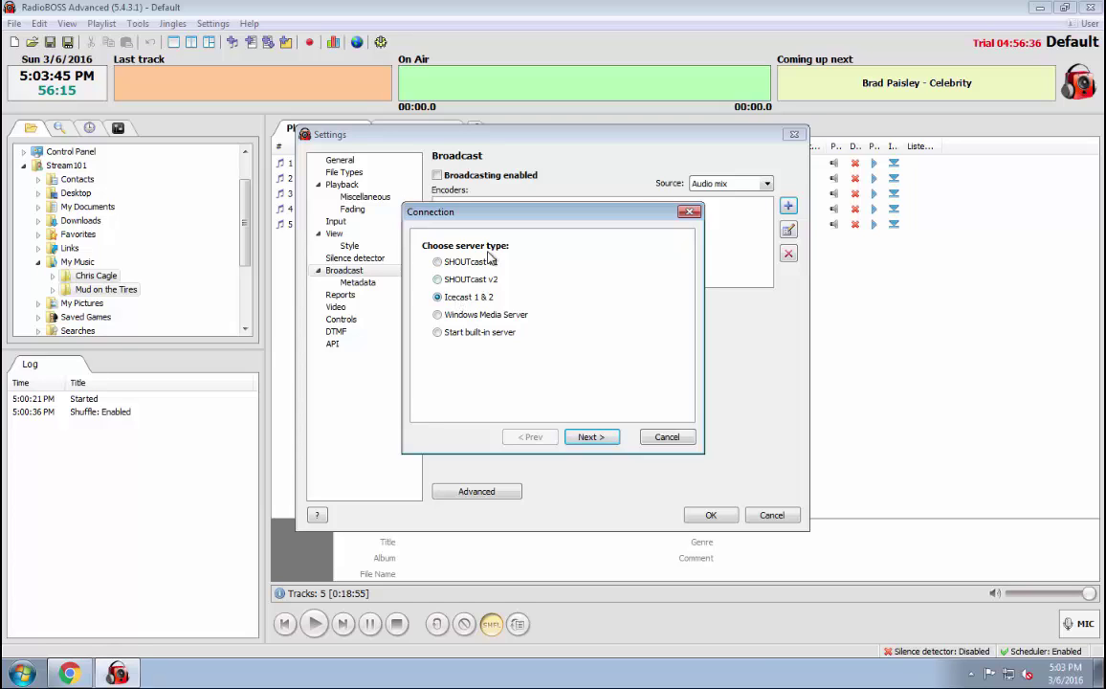
left_click(486, 263)
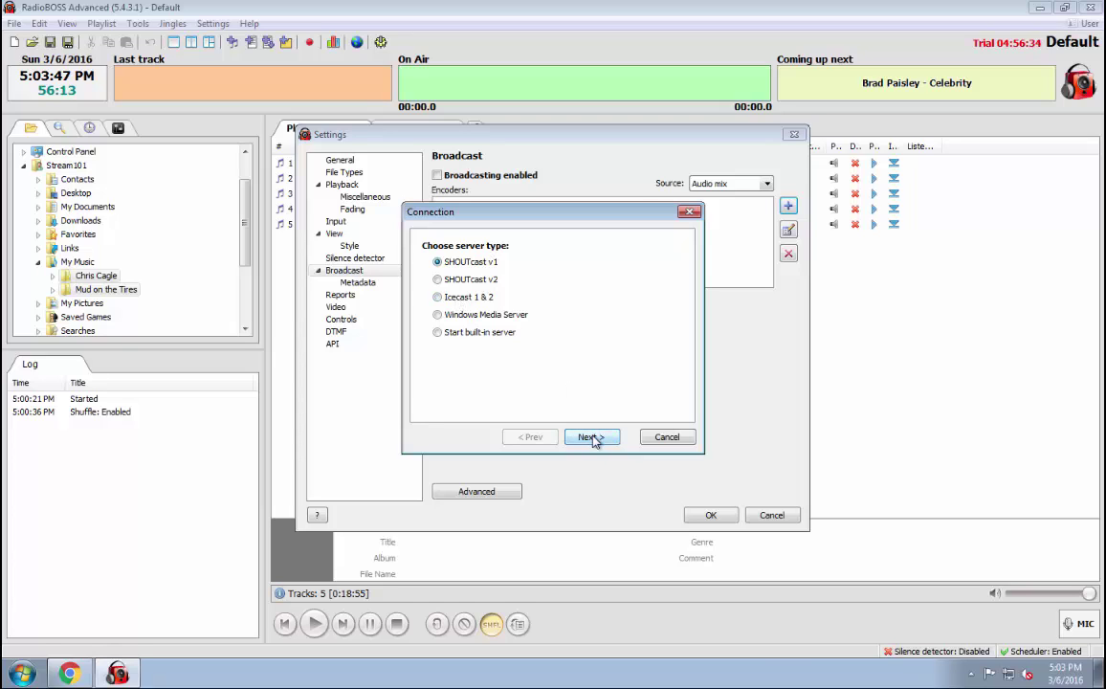
left_click(591, 437)
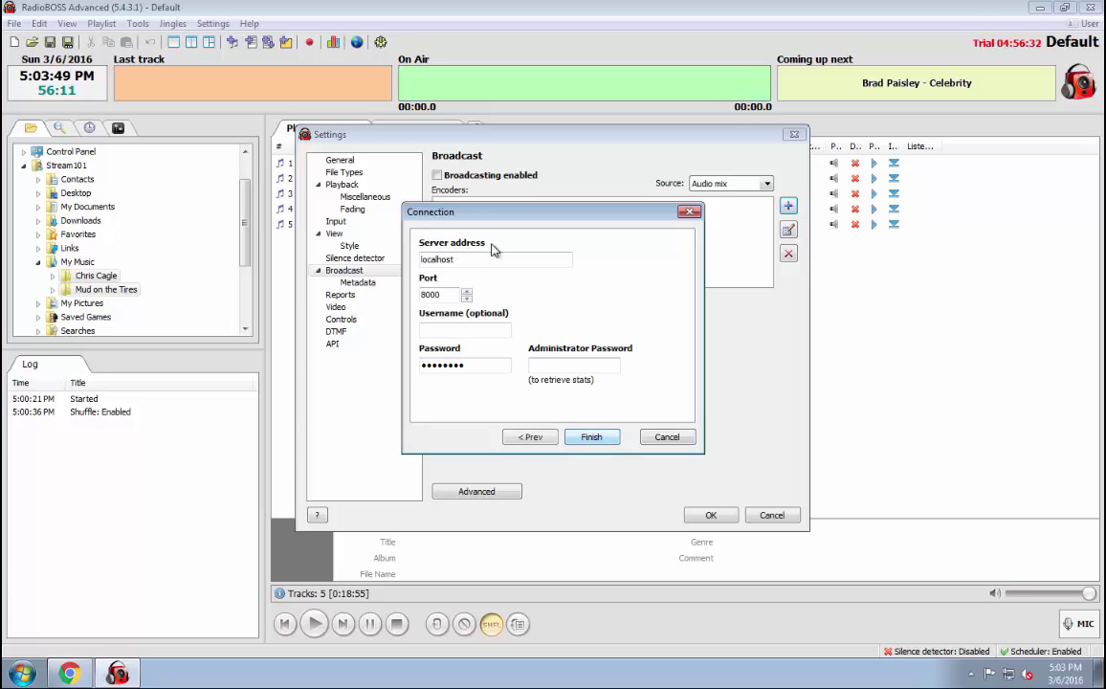
Set the server address to cloud1.stream101.com and the port to 9066.
double_click(447, 265)
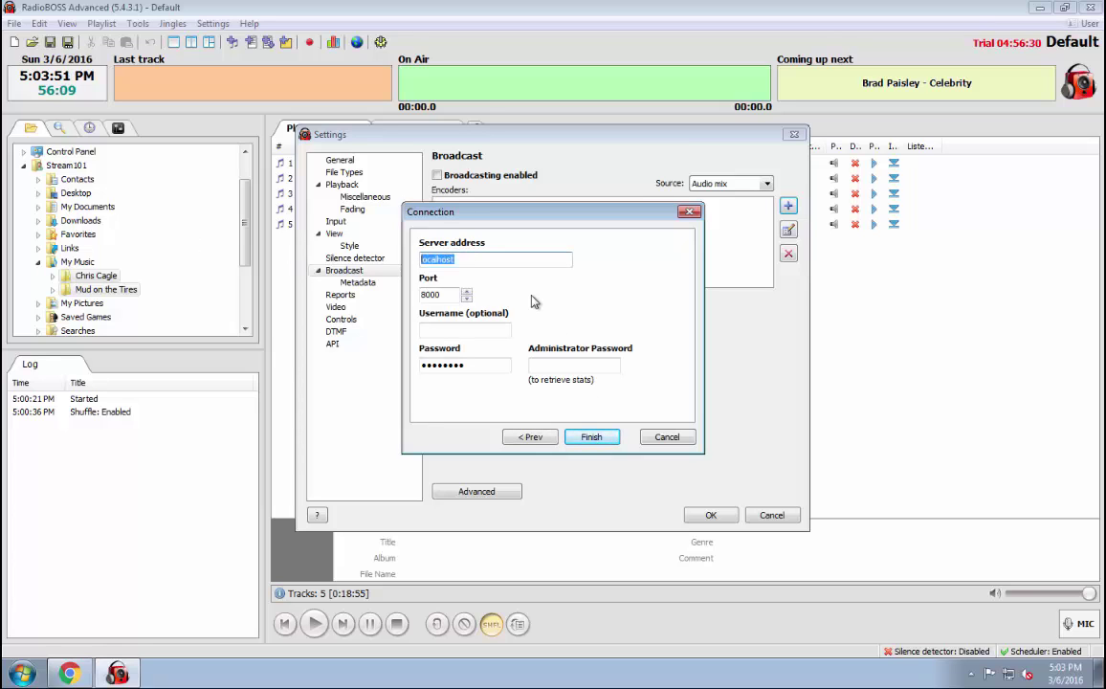
type("cloud1.str")
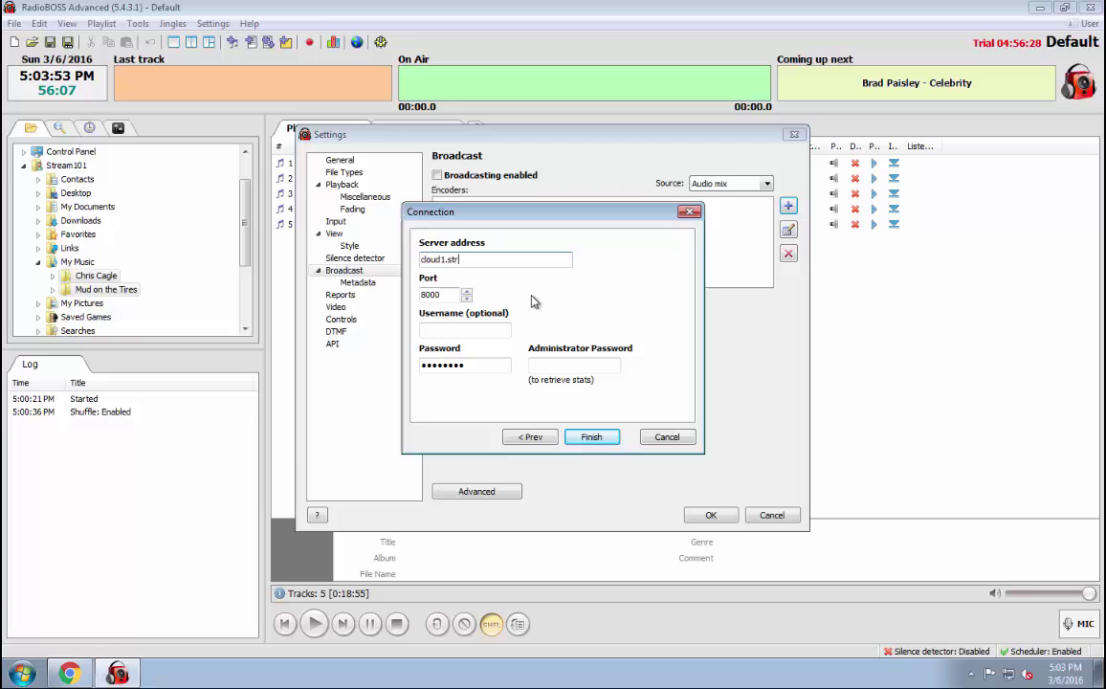
type("eam101.com")
key("Tab")
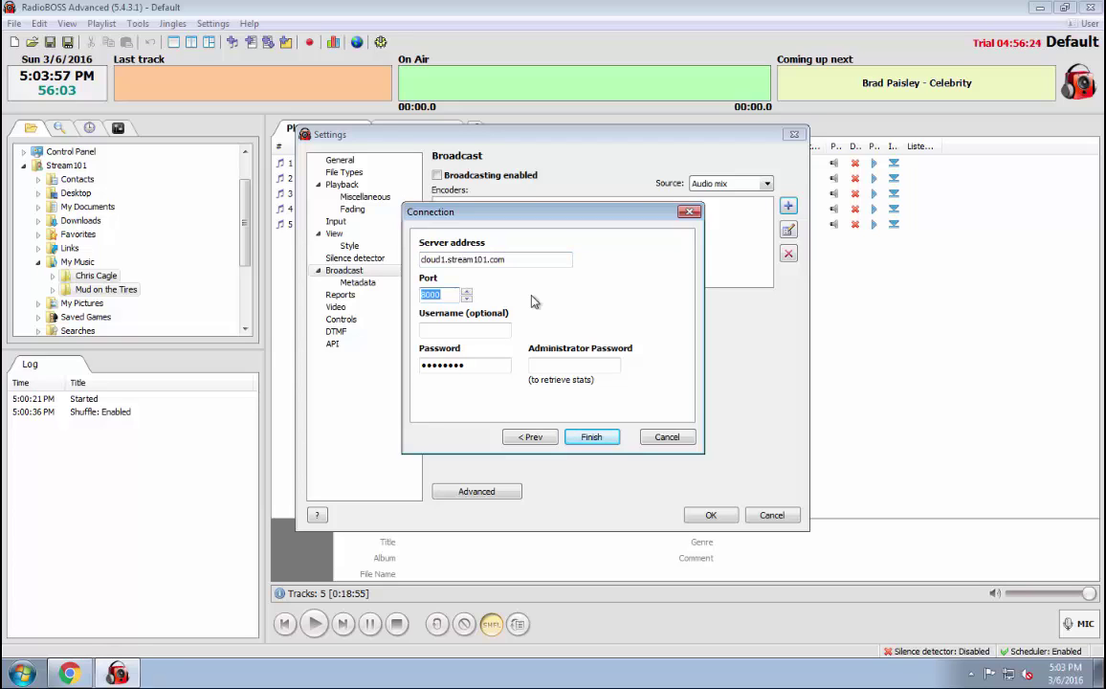
type("9066")
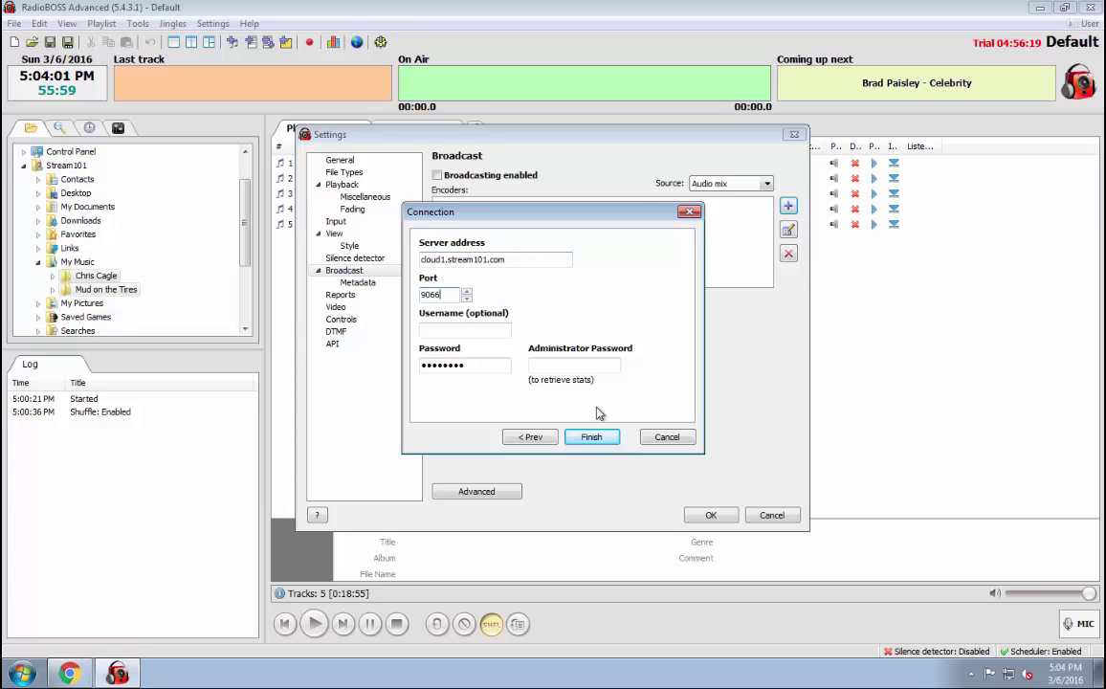
Fill in the source and administrator passwords and finish the connection wizard.
double_click(477, 364)
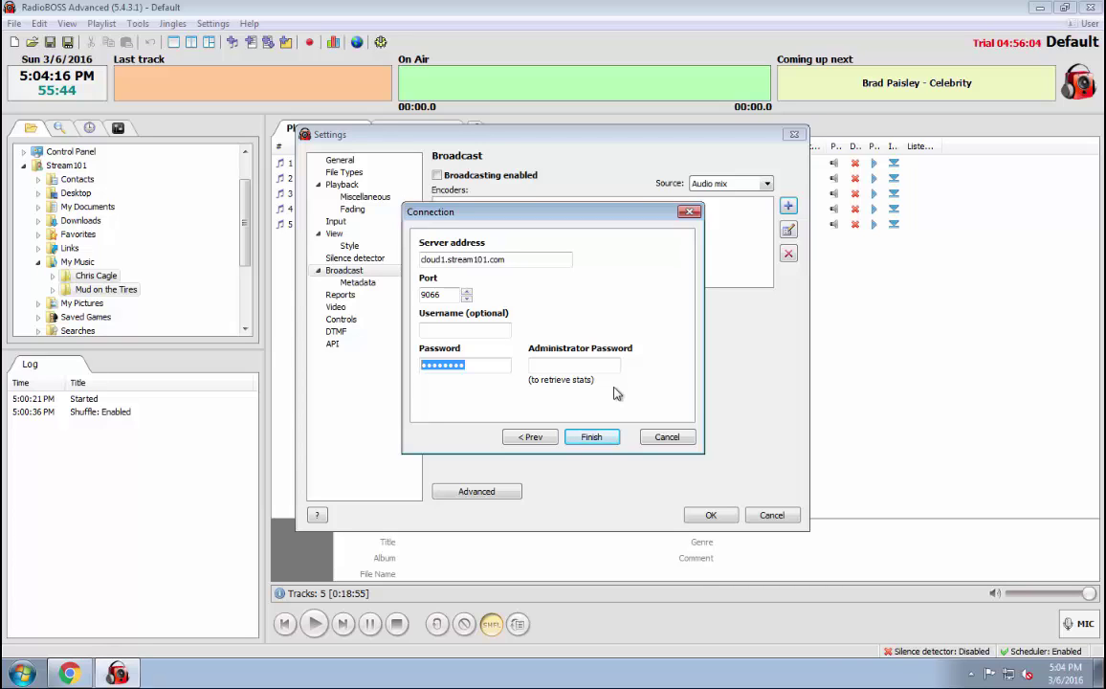
type("*******")
key("Tab")
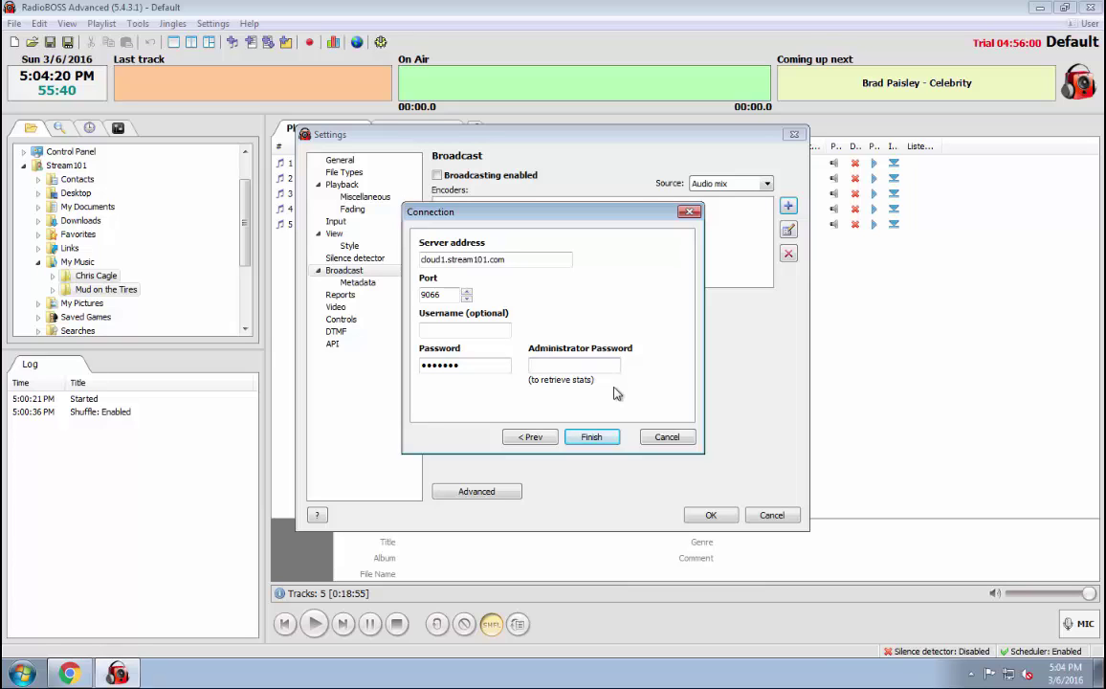
type("******")
left_click(595, 439)
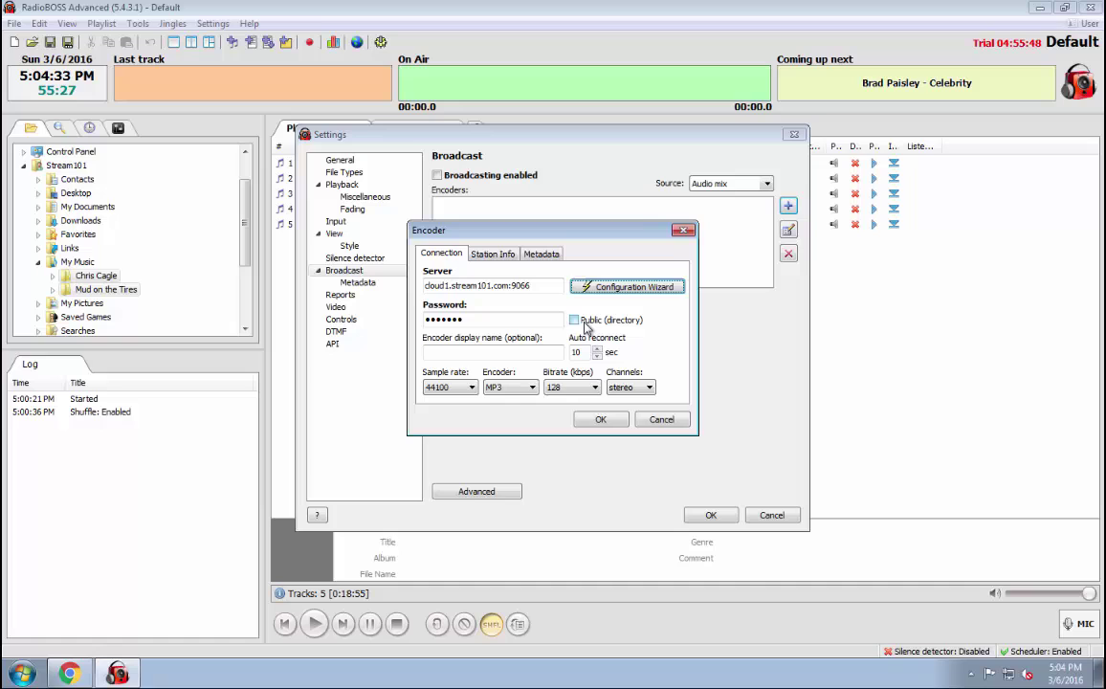
Mark the encoder Public and set its display name to 128 mp3.
key("Tab")
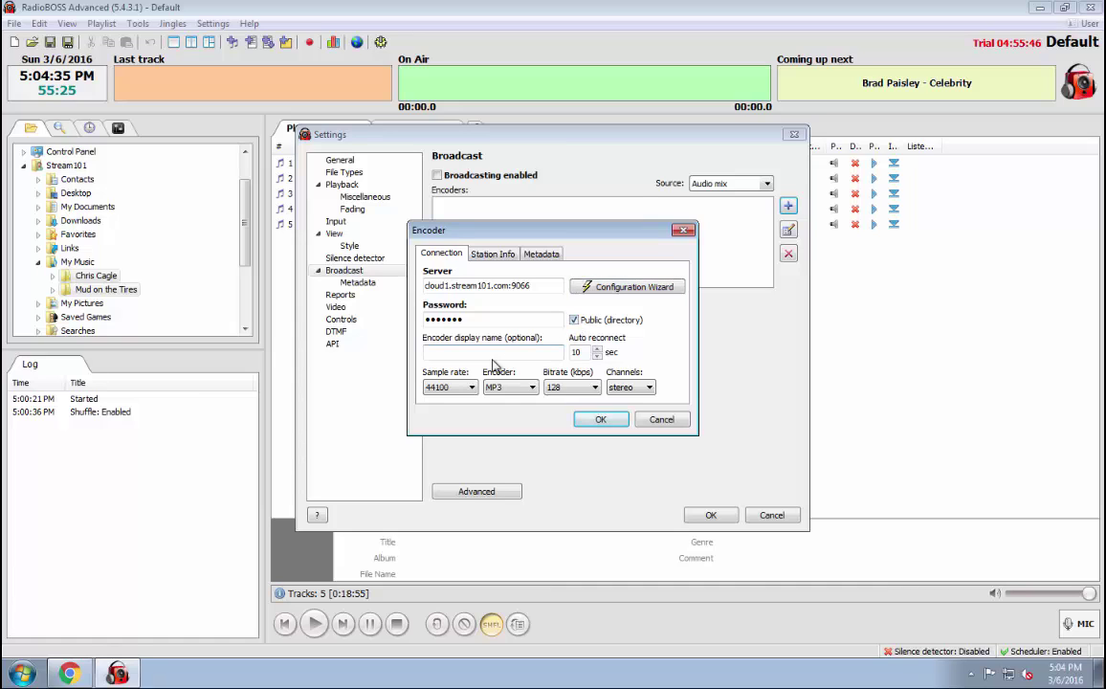
left_click(494, 354)
type("128 mp4")
key("BackSpace")
type("3")
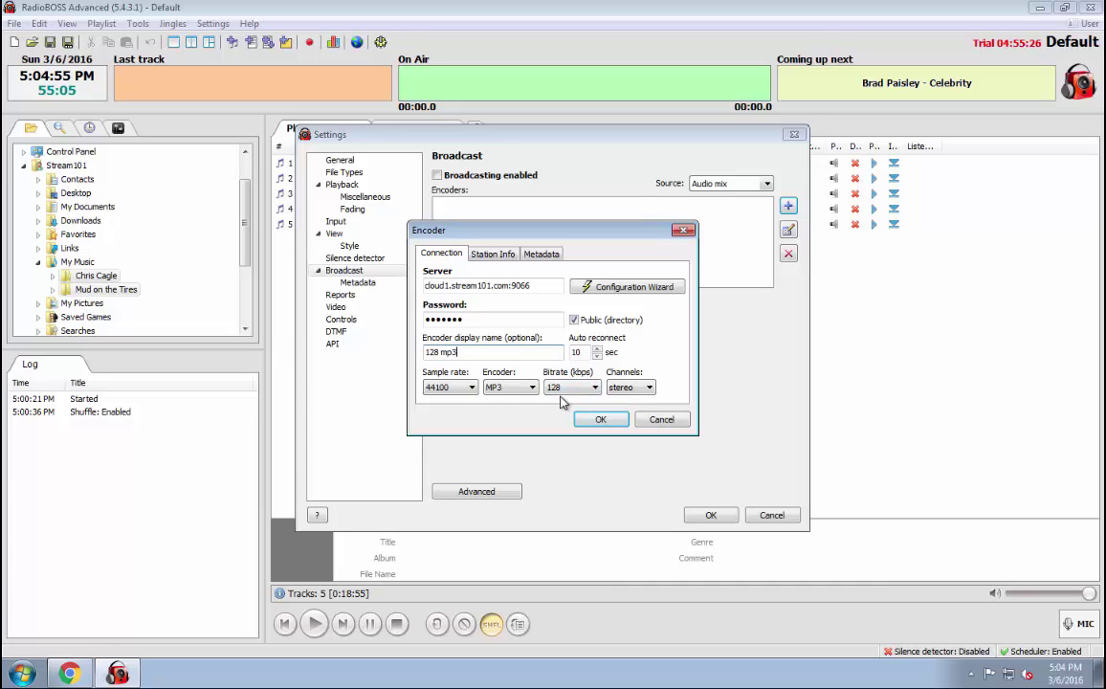
Keep the MP3 format, adjust the auto-reconnect delay, and save the encoder.
left_click(508, 390)
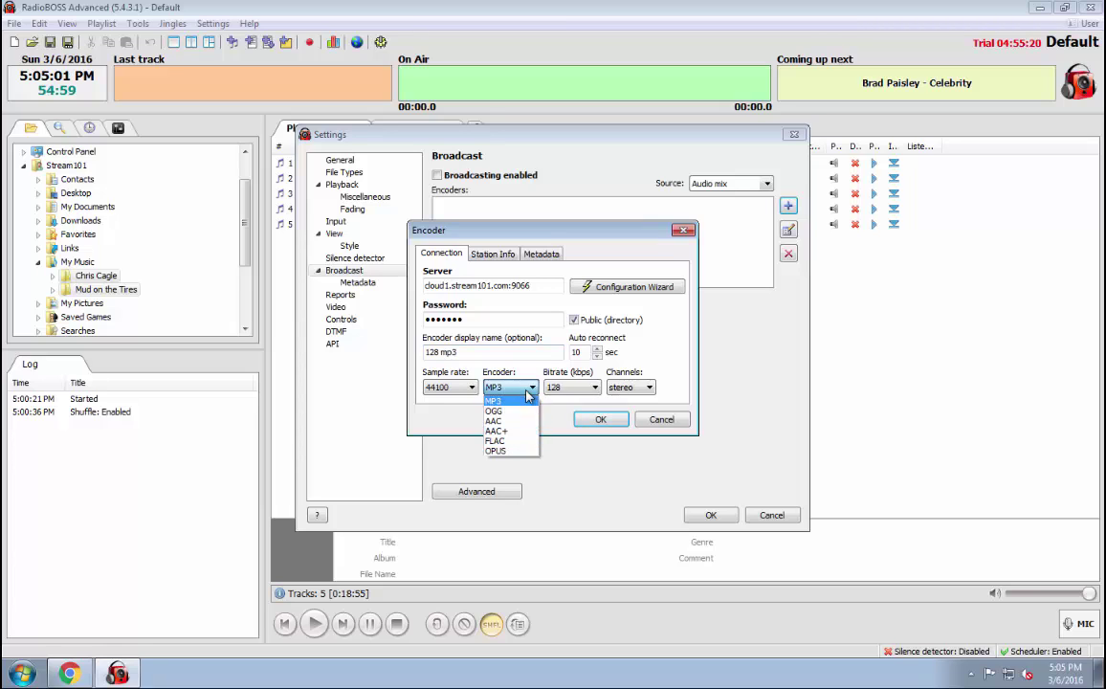
left_click(498, 400)
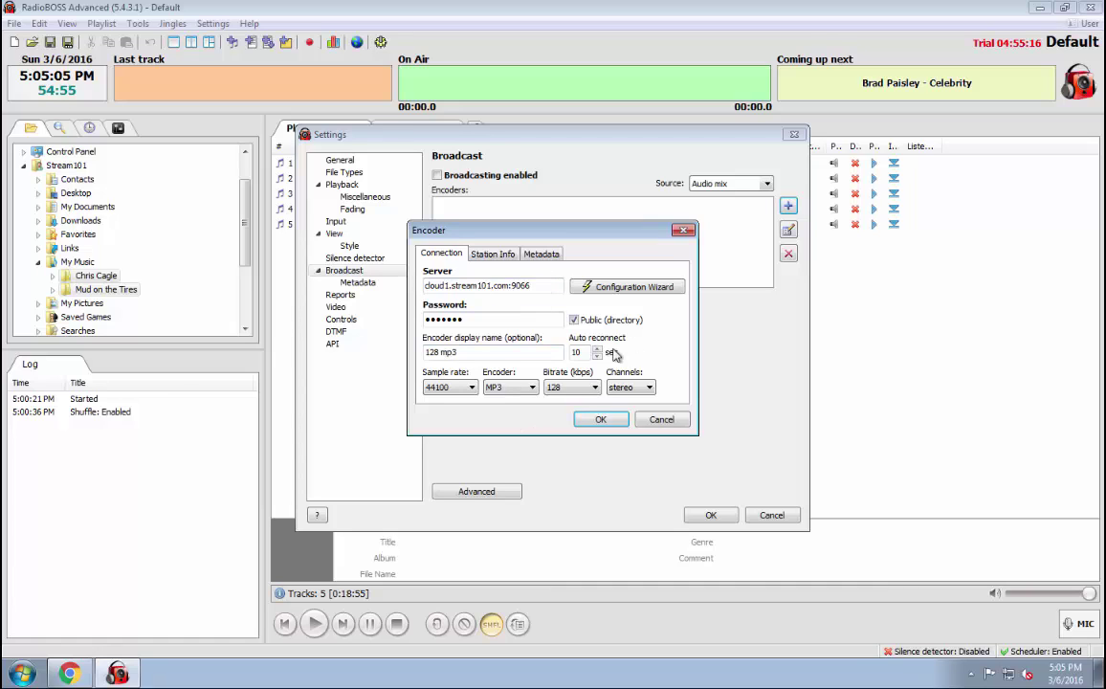
left_click(581, 352)
key("BackSpace")
left_click(596, 421)
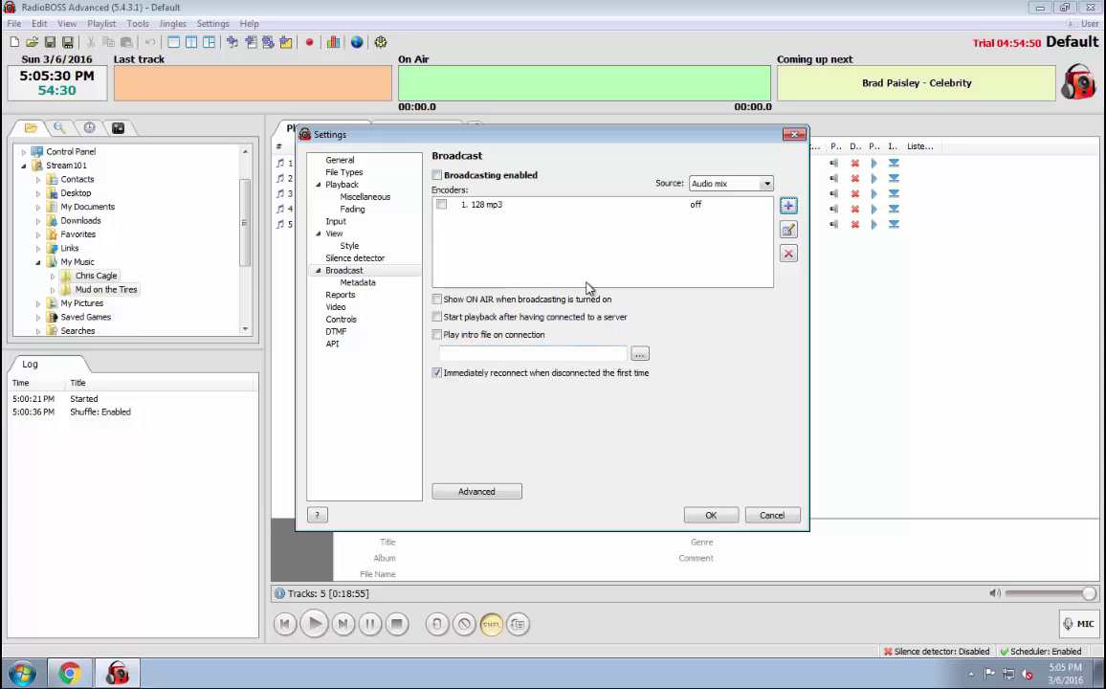
Close settings, switch broadcasting on, and reopen Options at the Playback settings.
left_click(711, 515)
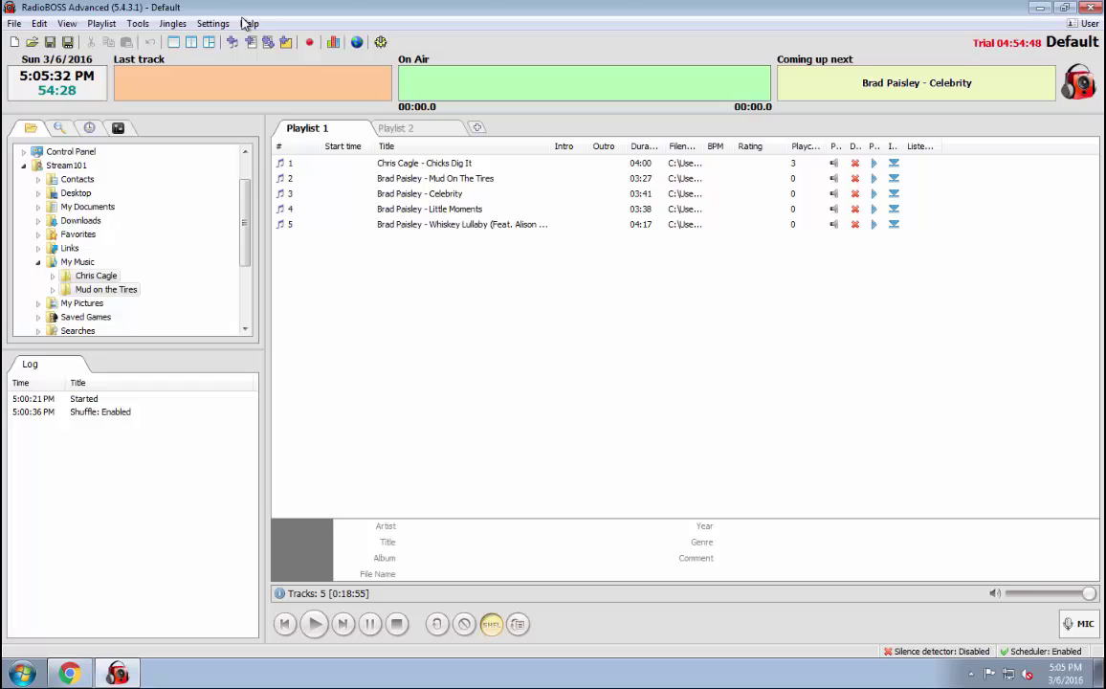
left_click(358, 43)
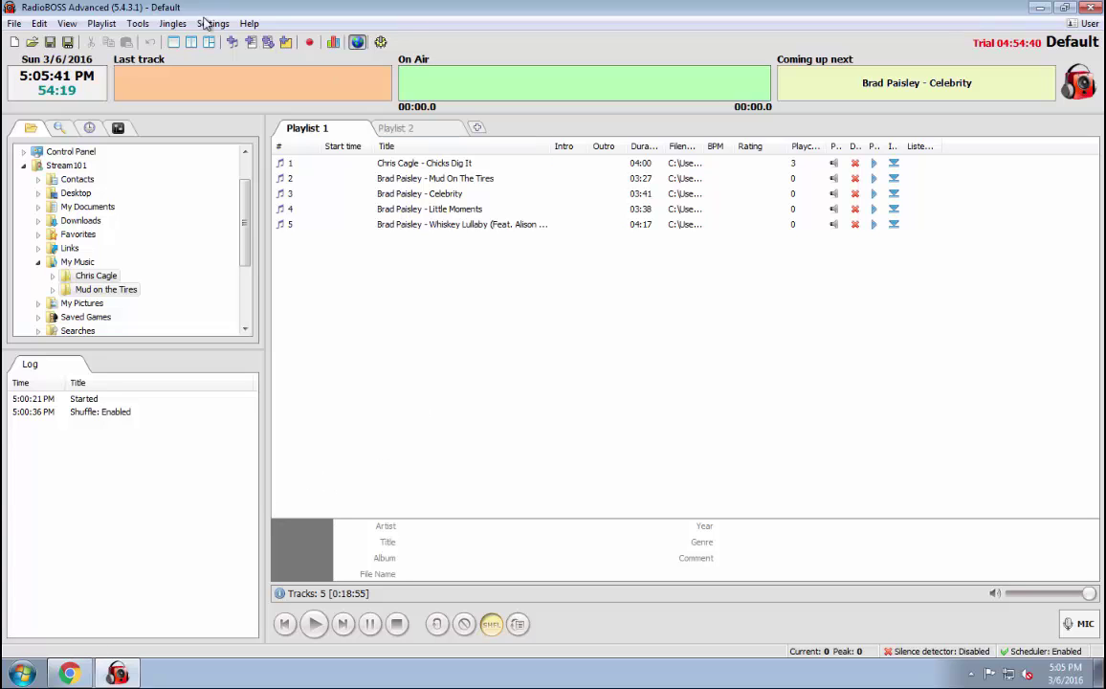
left_click(206, 23)
left_click(239, 228)
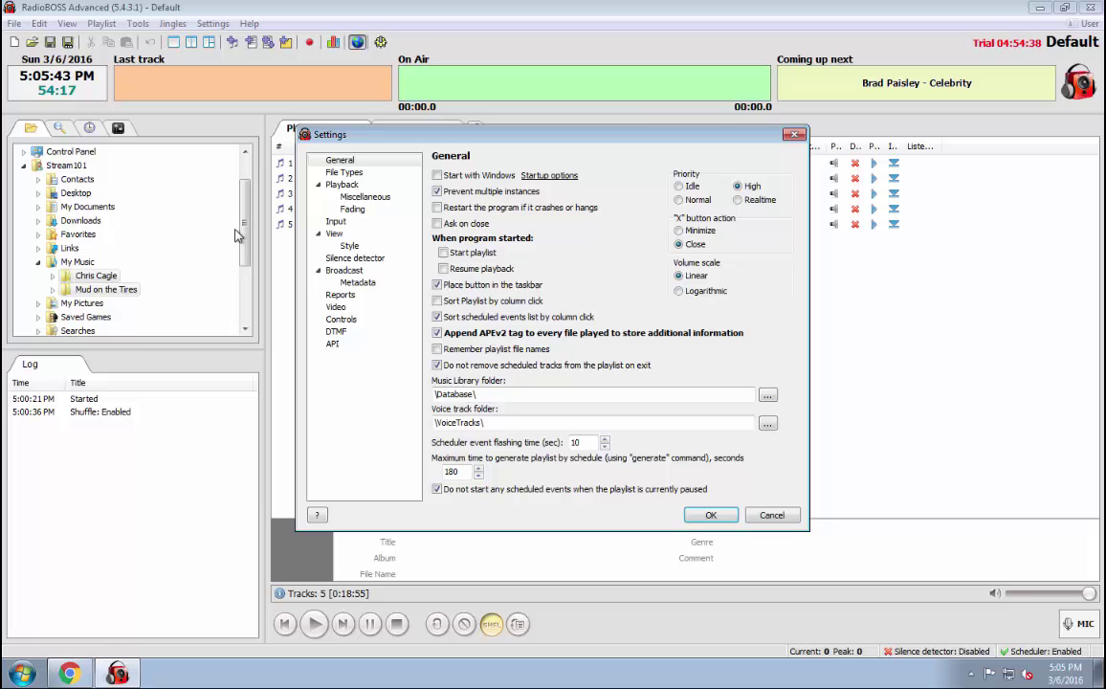
left_click(335, 183)
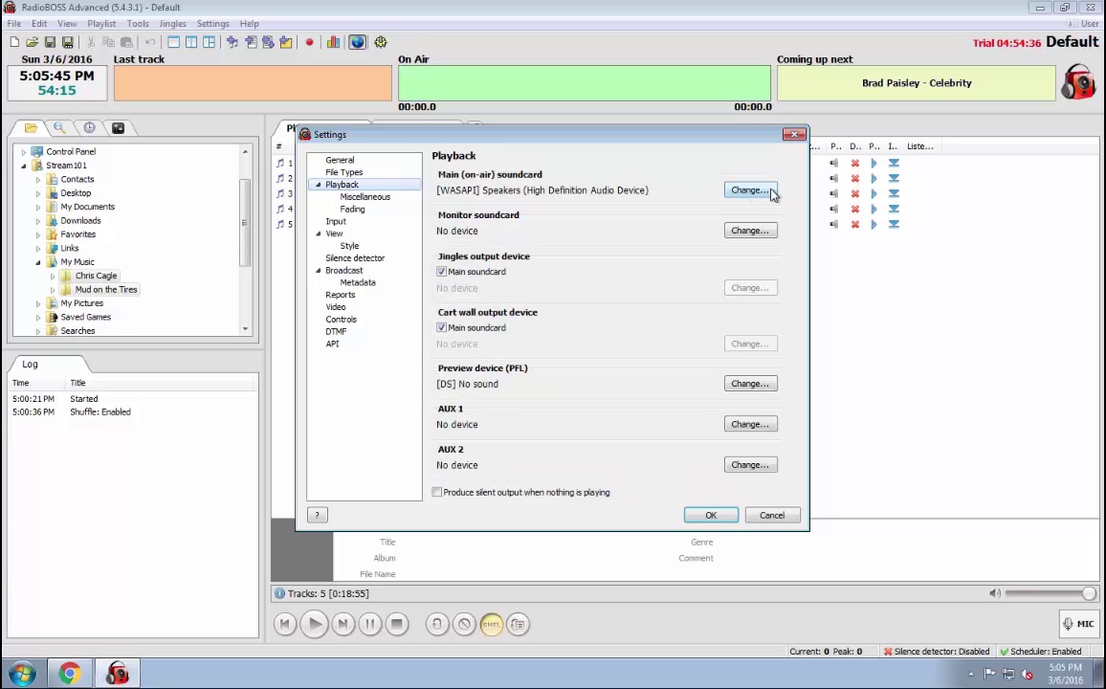
Change the main on-air soundcard to No device and restart RadioBOSS to apply it.
left_click(751, 190)
left_click(400, 191)
left_click(534, 433)
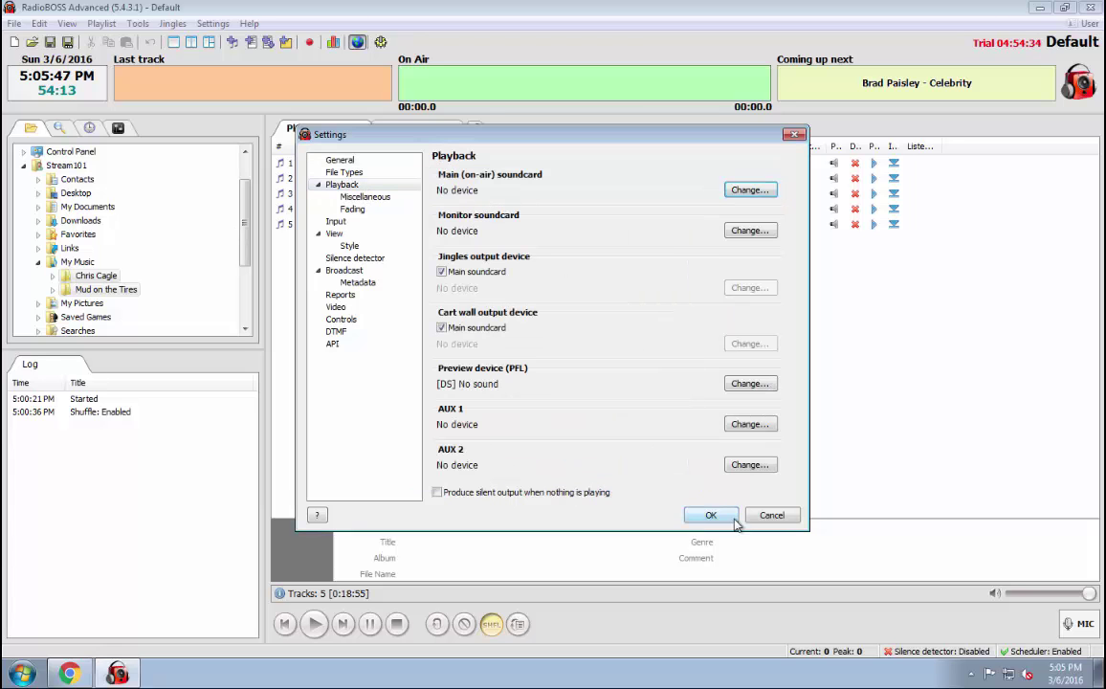
left_click(724, 521)
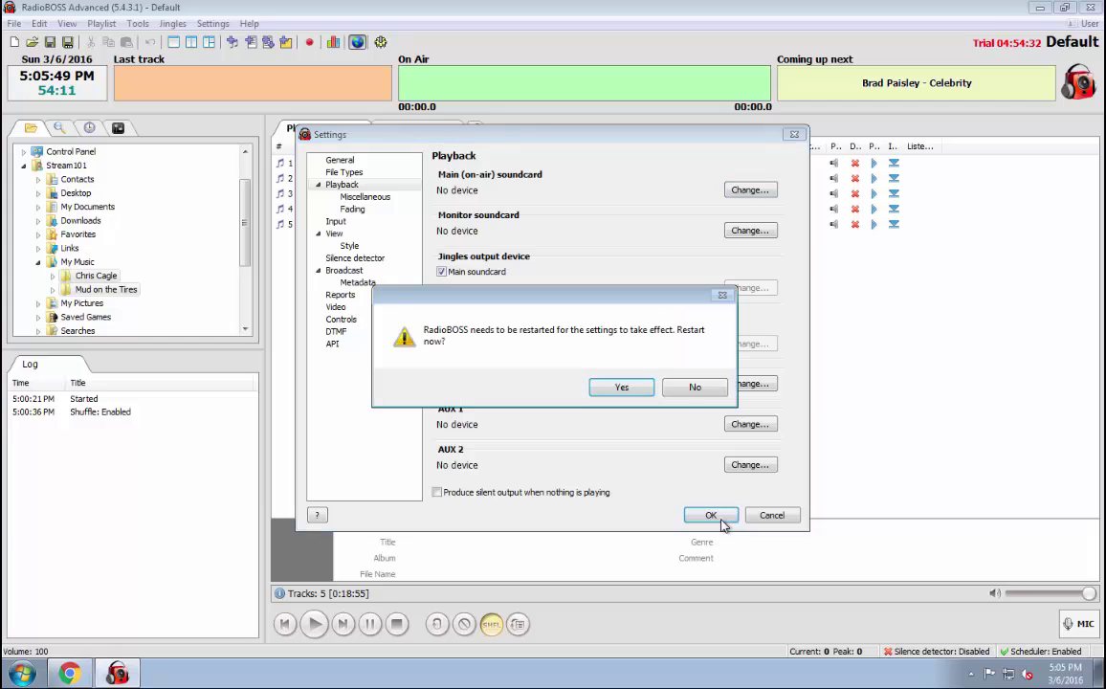
left_click(622, 387)
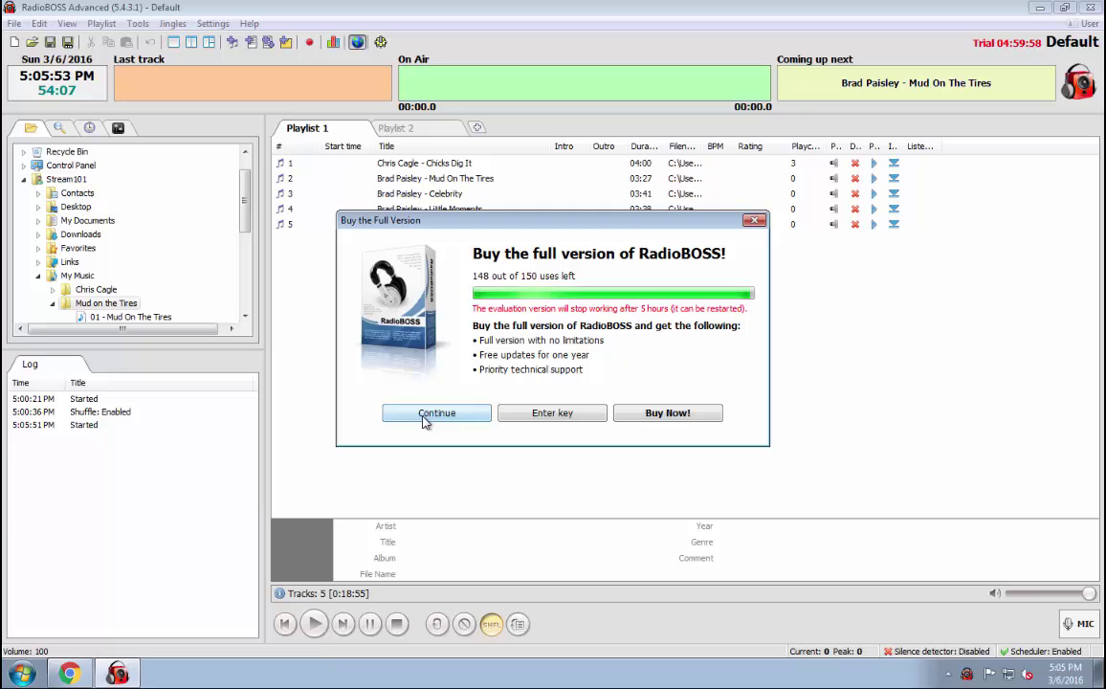
Dismiss the trial prompt, play Chicks Dig It, and tick the 128 mp3 encoder in Broadcast settings.
left_click(424, 419)
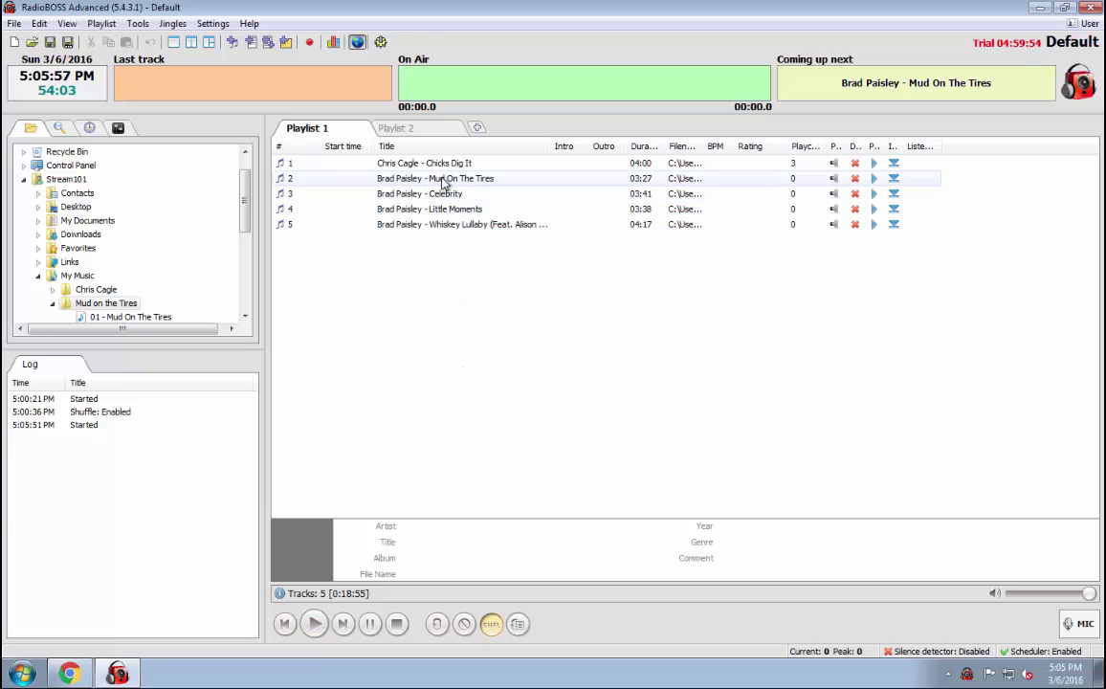
double_click(407, 163)
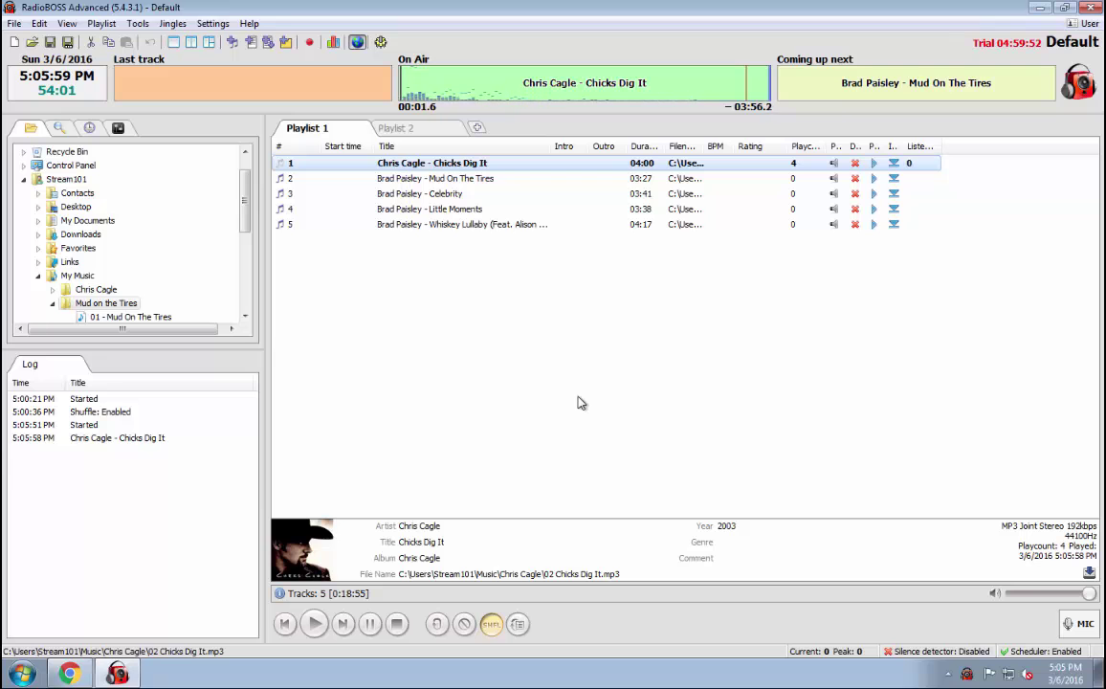
left_click(212, 23)
left_click(230, 207)
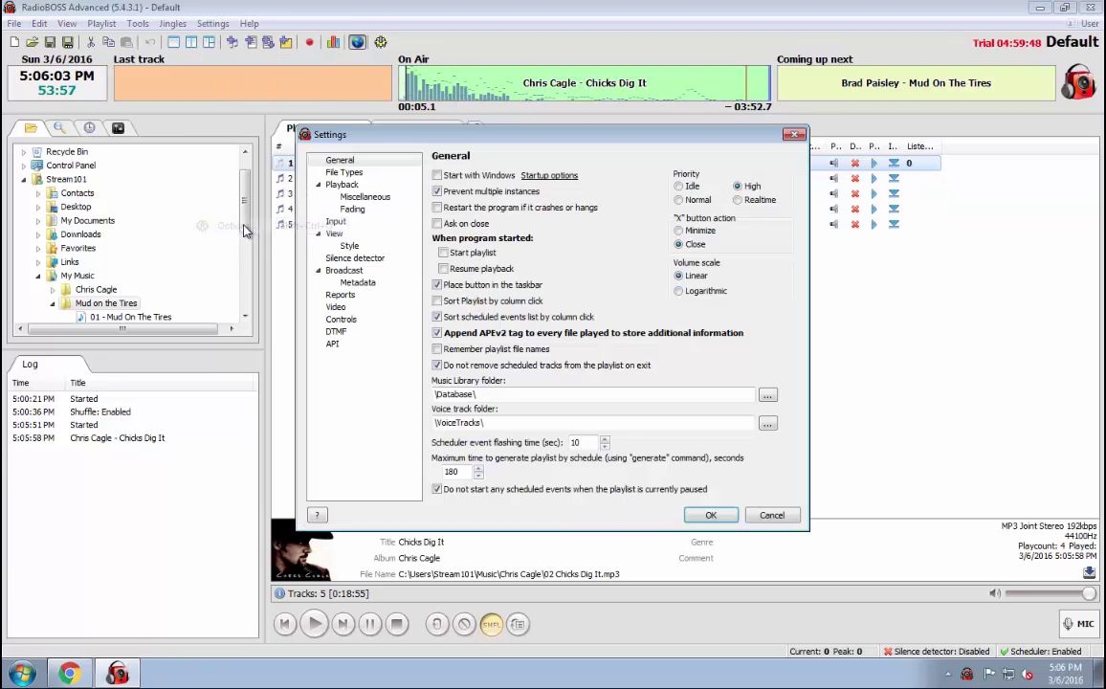
left_click(343, 269)
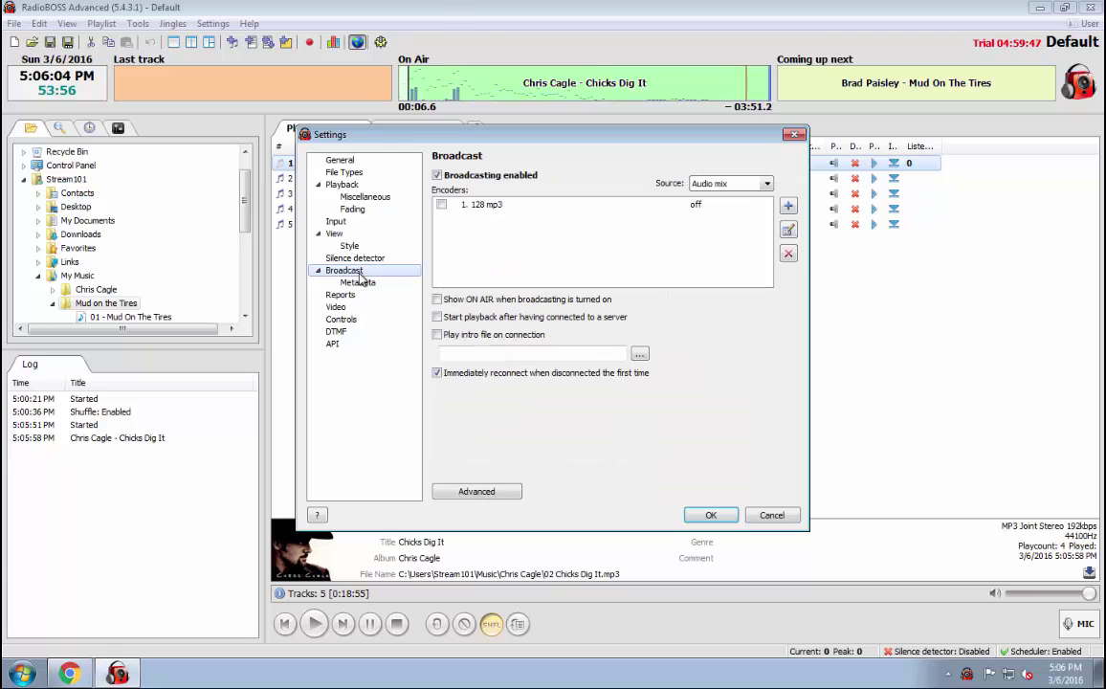
left_click(440, 205)
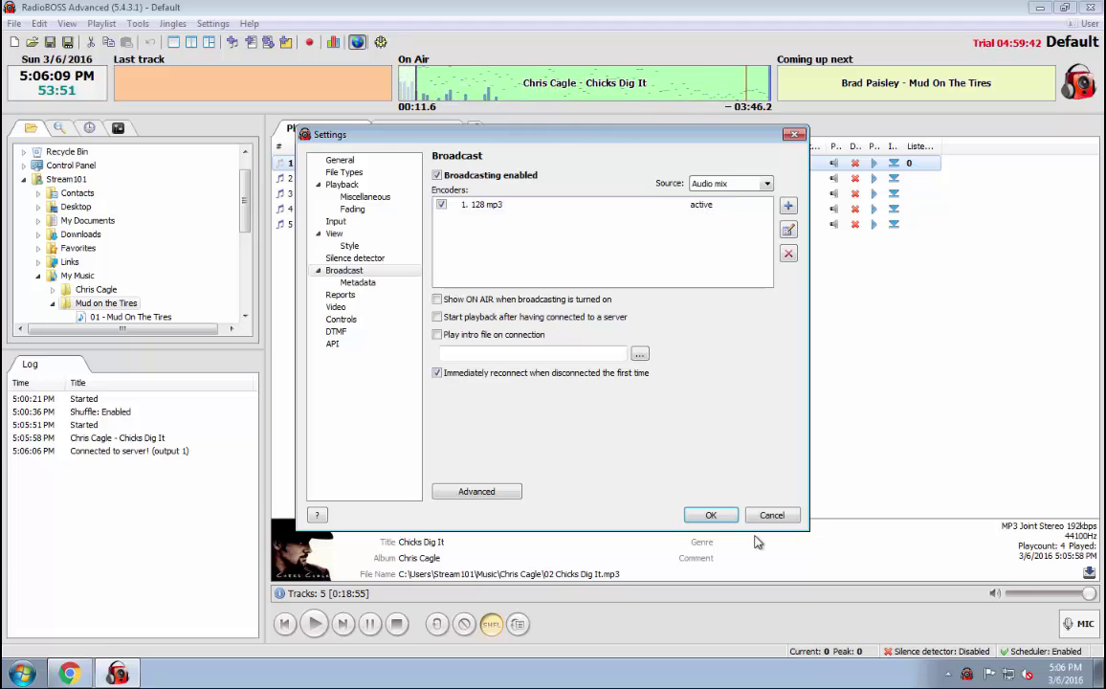
left_click(710, 515)
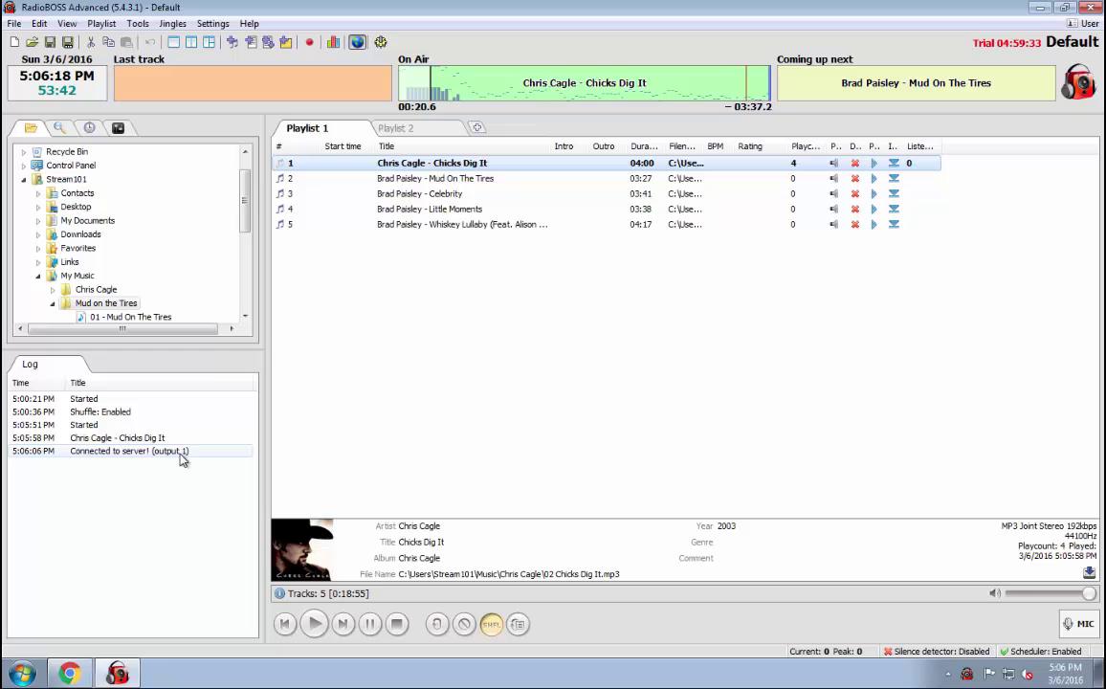
Reload the Stream101 Account Overview, find Chicks Dig It in recent tracks, and check server status is online.
left_click(80, 678)
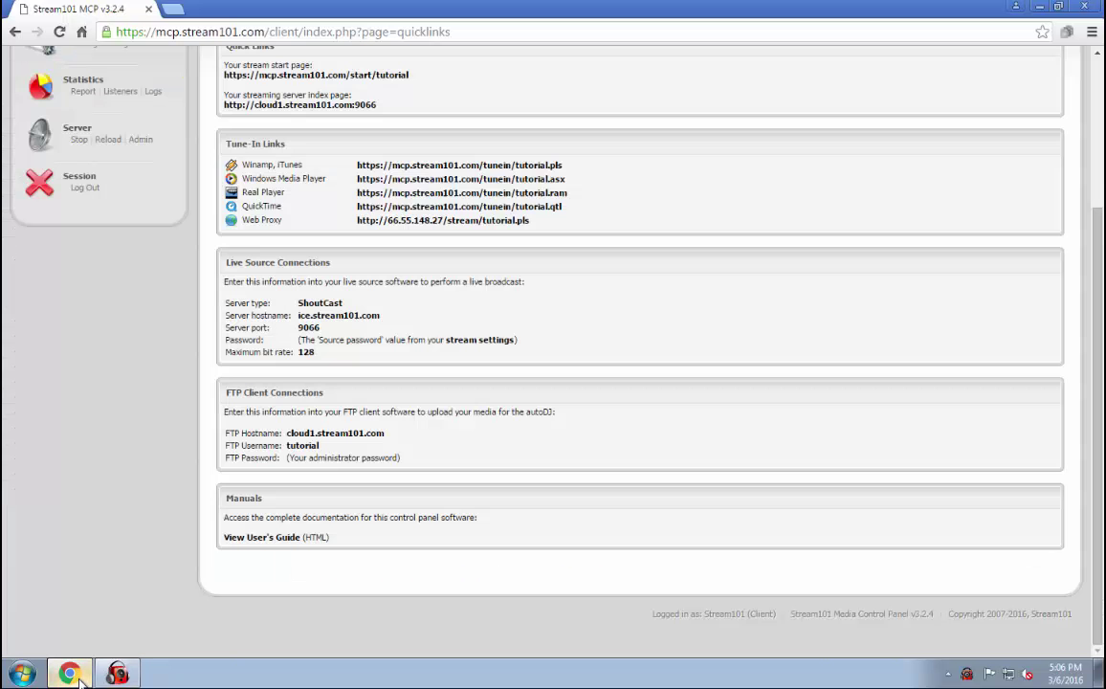
scroll(196, 349, "up", 3)
left_click(84, 204)
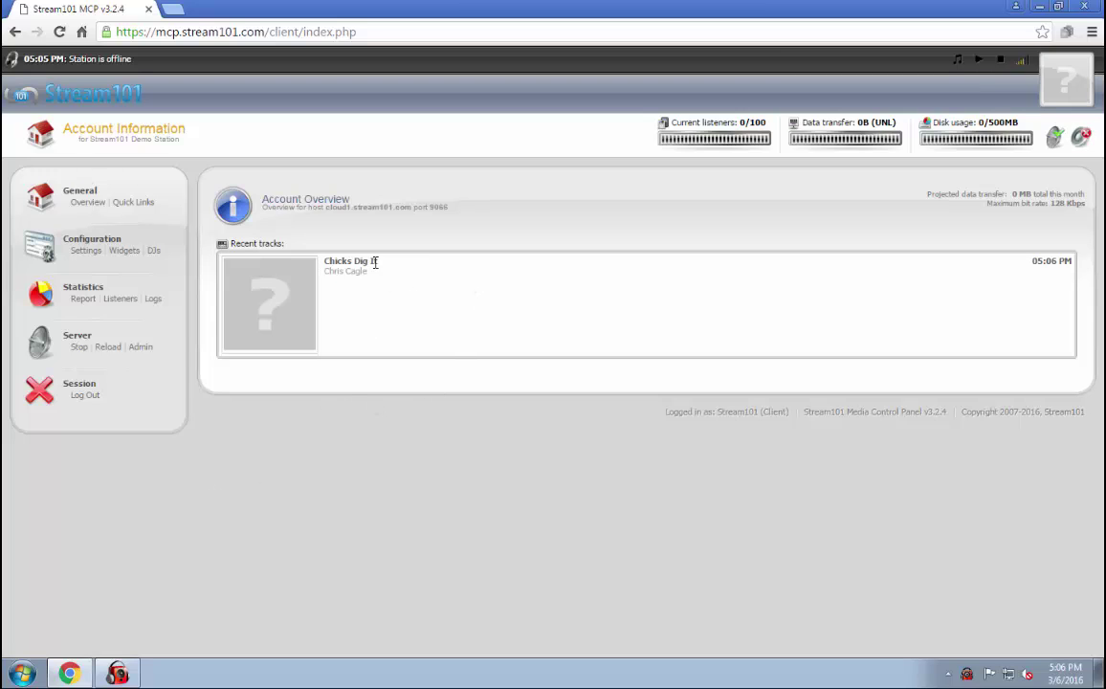
triple_click(430, 328)
left_click(413, 291)
left_click(81, 202)
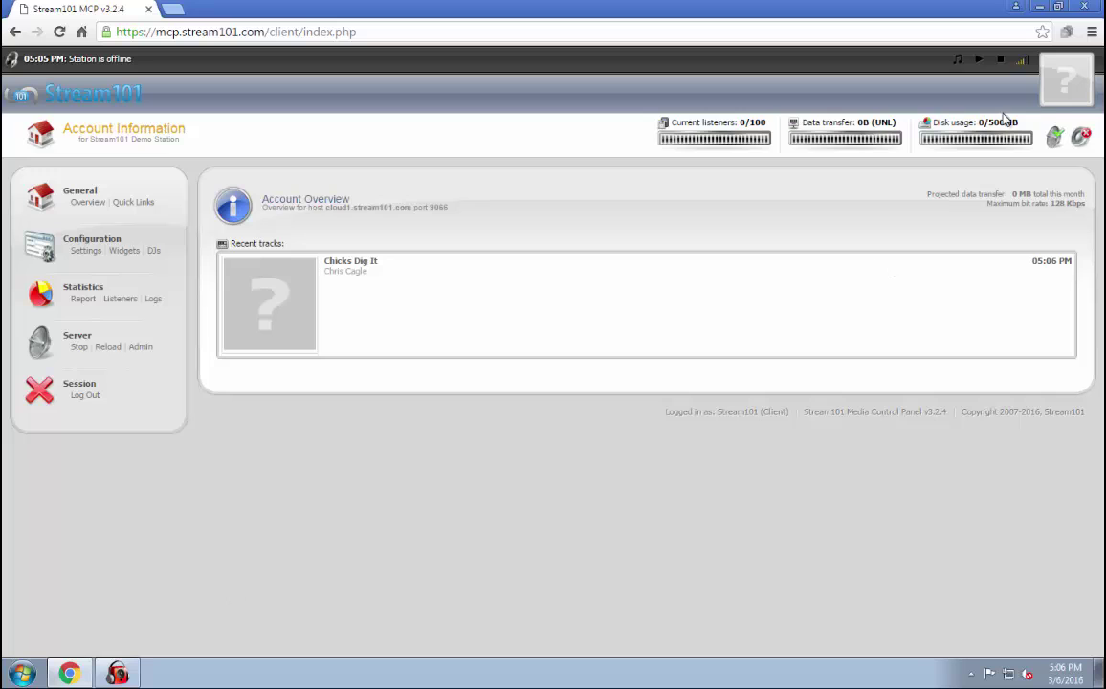
mouse_move(1061, 151)
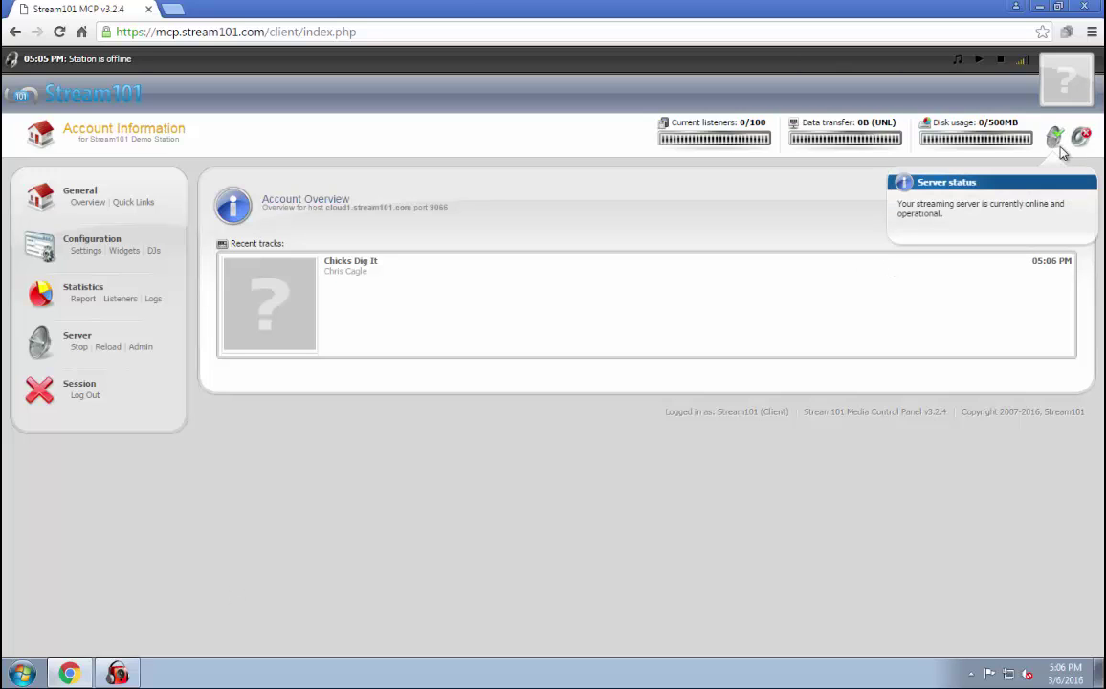